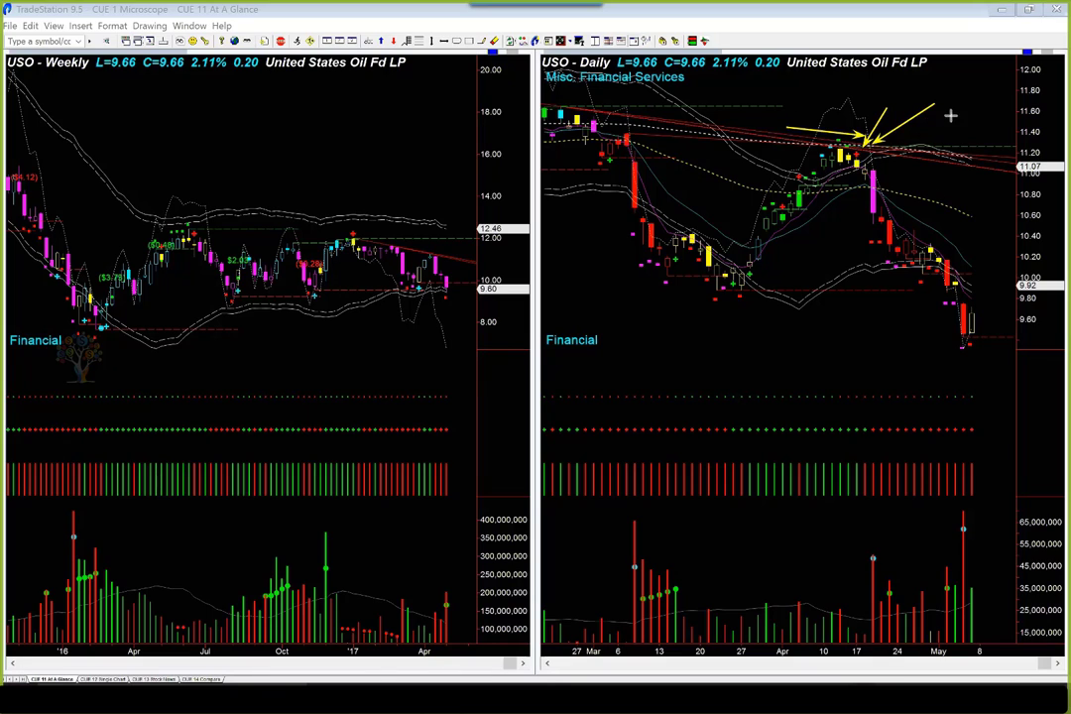
# - Mark the USO daily top and selloff with yellow arrows, plus a vertical line from the top to volume
pyautogui.moveTo(955, 116)
pyautogui.mouseDown()
pyautogui.moveTo(898, 147)
pyautogui.moveTo(900, 190)
pyautogui.mouseUp()
pyautogui.moveTo(936, 239); pyautogui.dragTo(954, 263)
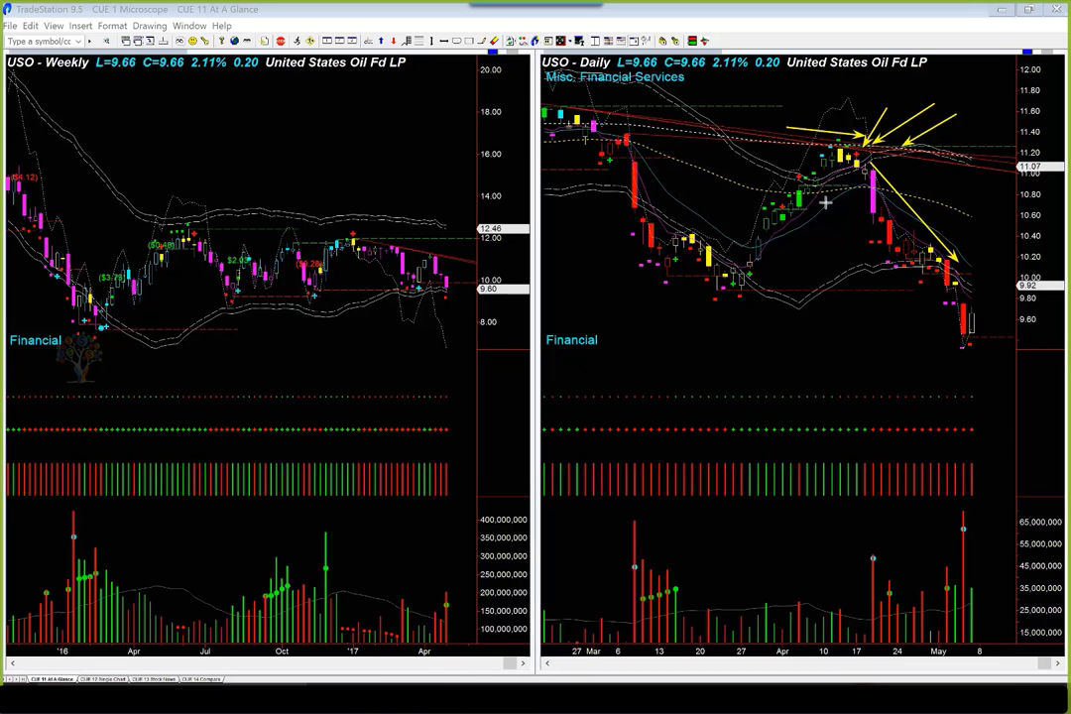
pyautogui.moveTo(855, 192); pyautogui.dragTo(858, 627)
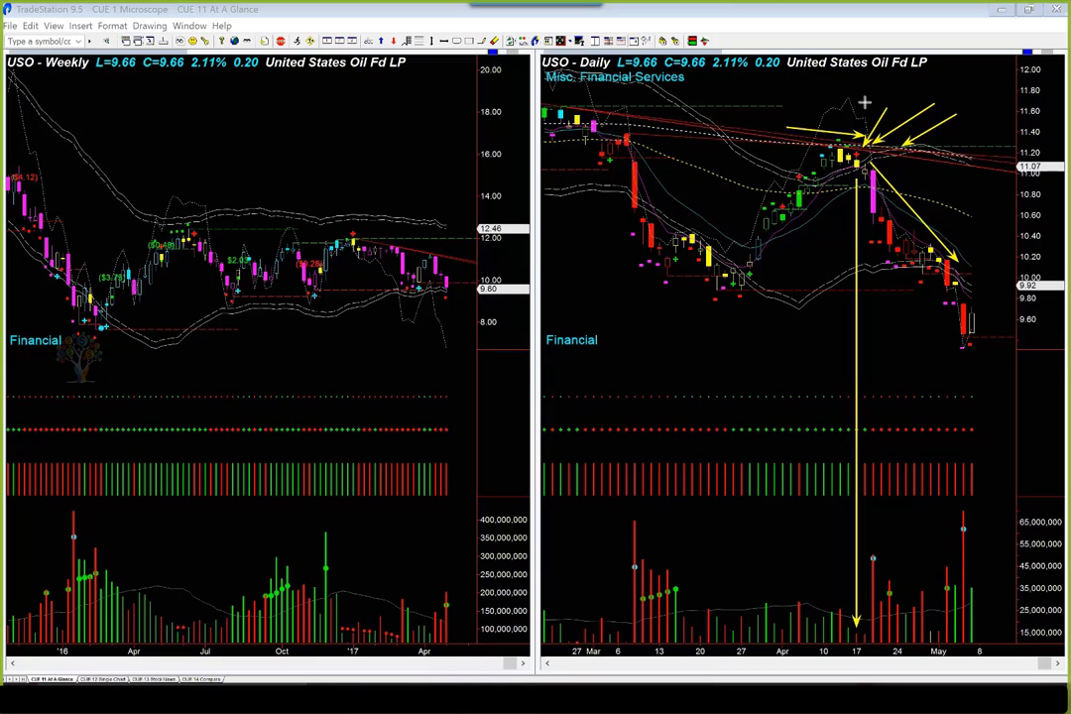
pyautogui.moveTo(864, 101); pyautogui.dragTo(859, 142)
# - Point yellow arrows at the latest daily low, the volume spike and the last daily candle
pyautogui.moveTo(932, 375); pyautogui.dragTo(960, 347)
pyautogui.moveTo(930, 442); pyautogui.dragTo(968, 508)
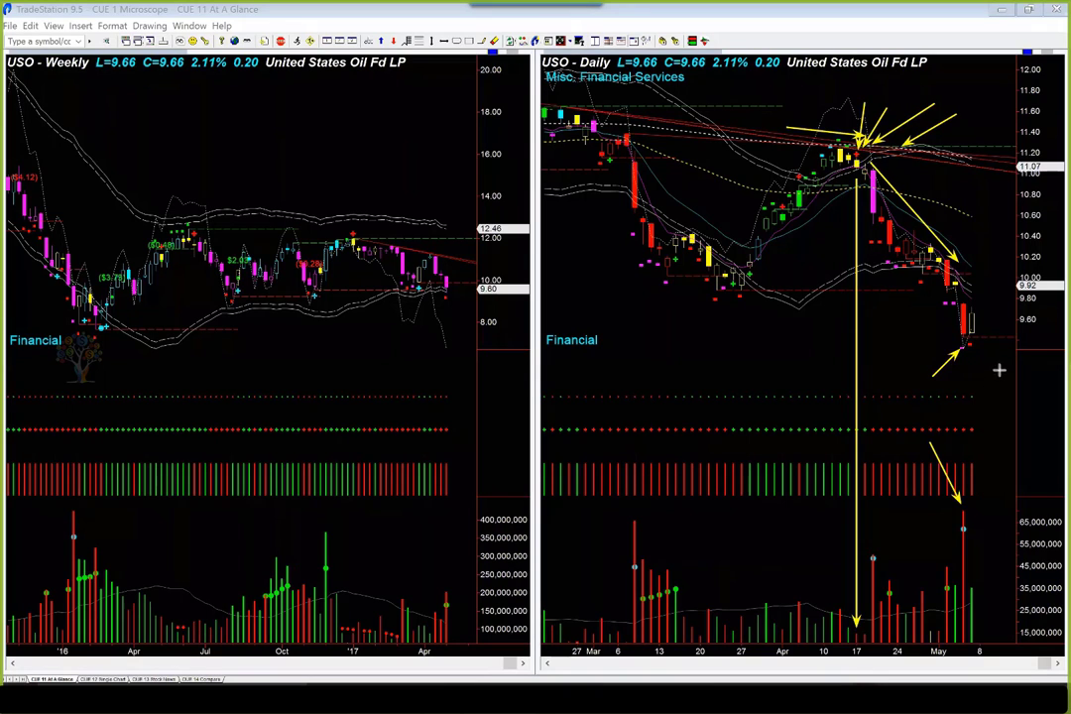
pyautogui.moveTo(997, 369); pyautogui.dragTo(977, 348)
pyautogui.moveTo(991, 303); pyautogui.dragTo(979, 316)
# - Draw five yellow arrows on the USO weekly chart around the 9.60 support, then clear all drawings
pyautogui.moveTo(326, 290); pyautogui.dragTo(415, 290)
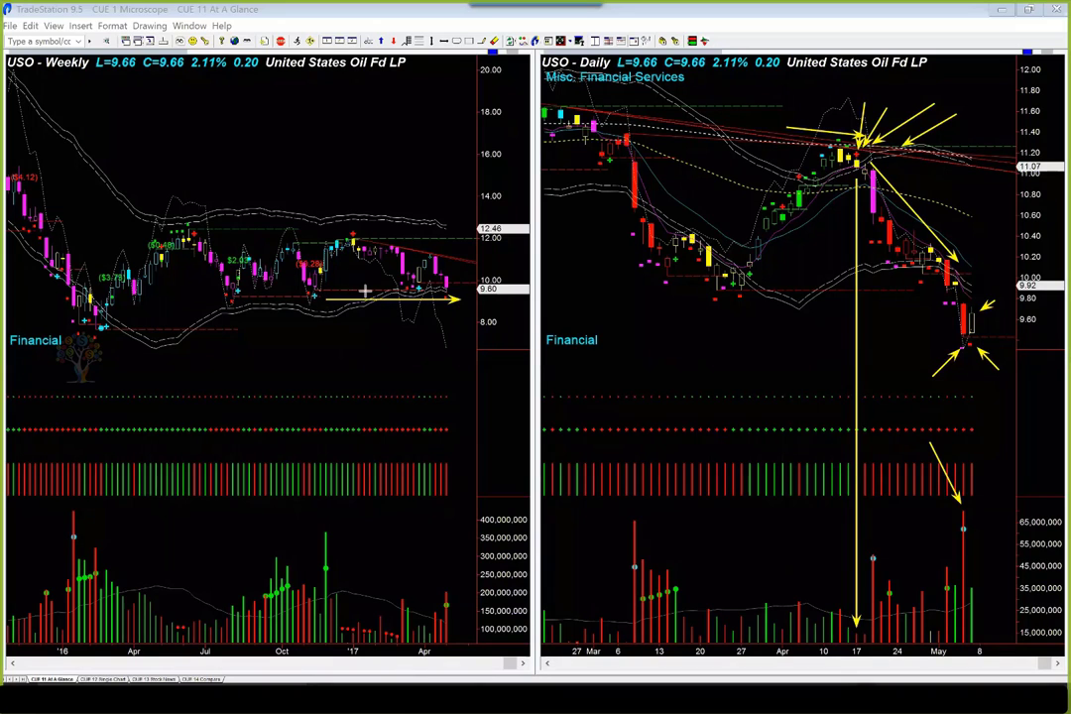
pyautogui.moveTo(326, 298); pyautogui.dragTo(465, 289)
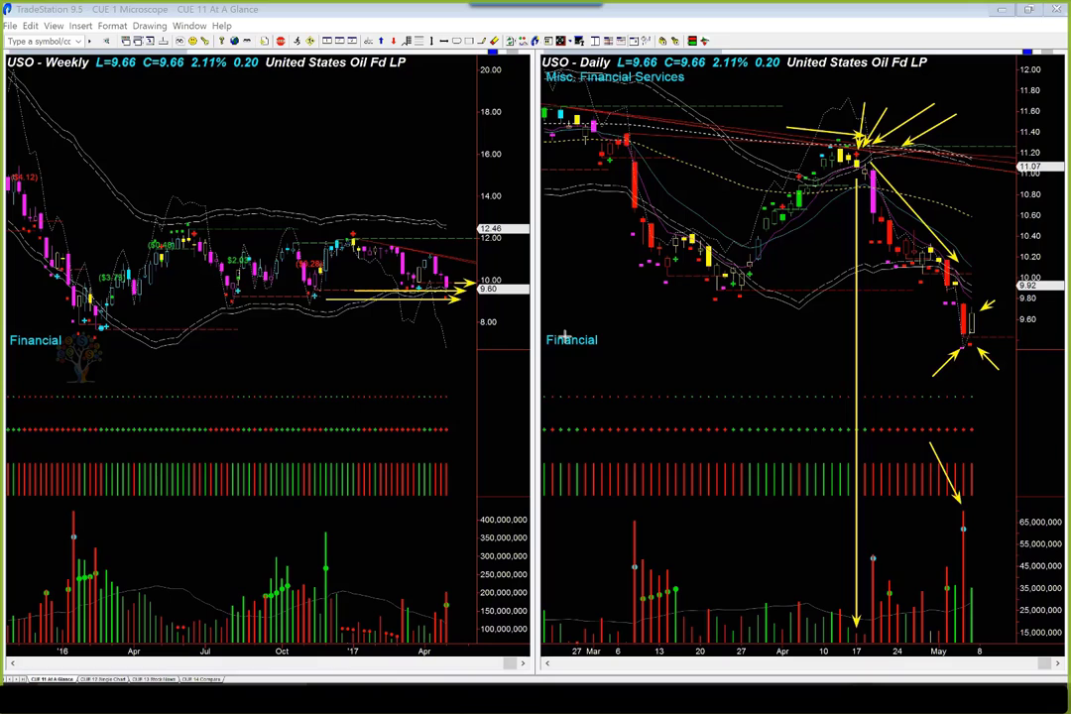
pyautogui.moveTo(429, 272); pyautogui.dragTo(456, 296)
pyautogui.moveTo(454, 289); pyautogui.dragTo(475, 270)
pyautogui.moveTo(437, 310); pyautogui.dragTo(469, 305)
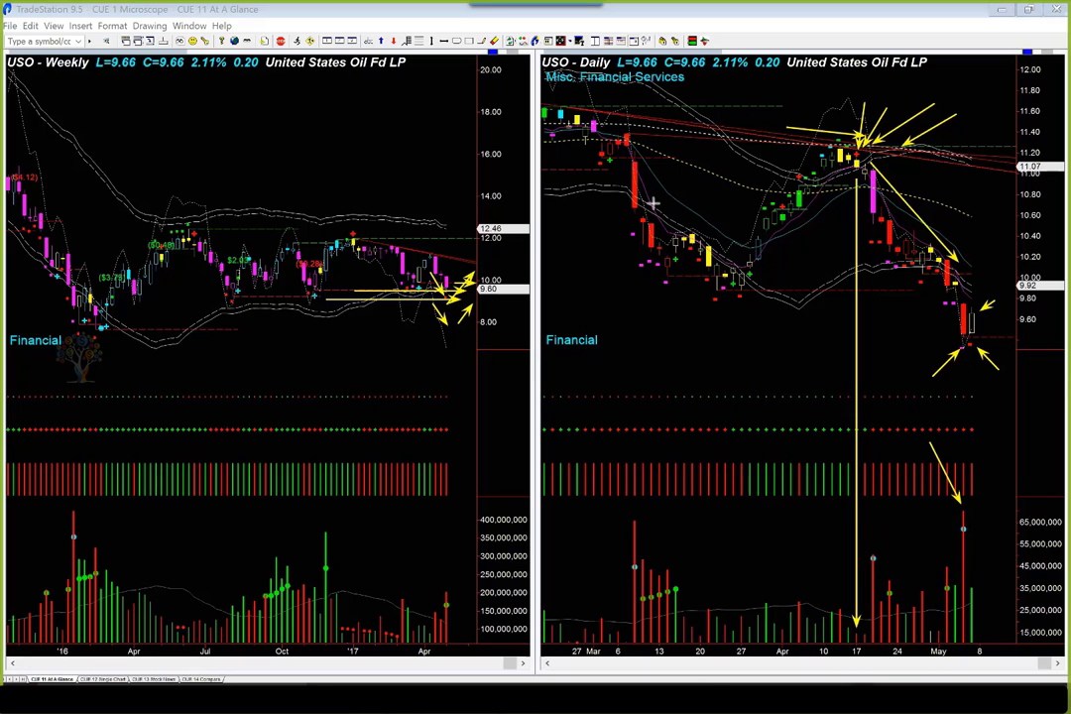
pyautogui.press('Escape')
# - Load GLD into both charts and point a yellow arrow at the daily top candle
pyautogui.write('g')
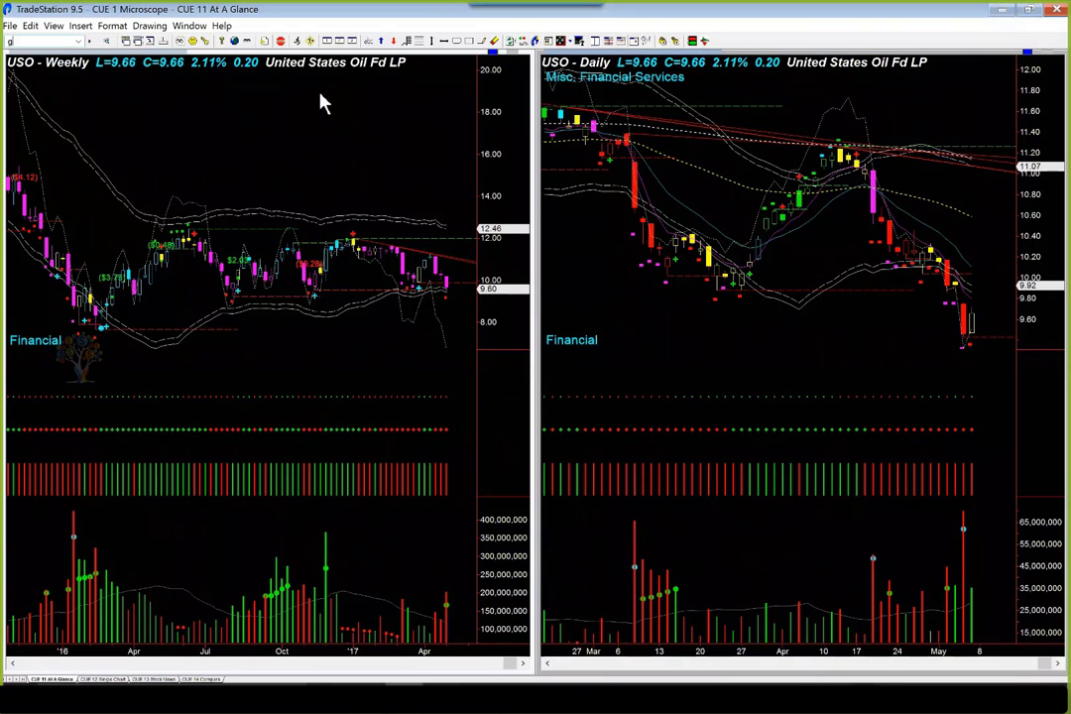
pyautogui.write('ld')
pyautogui.press('Return')
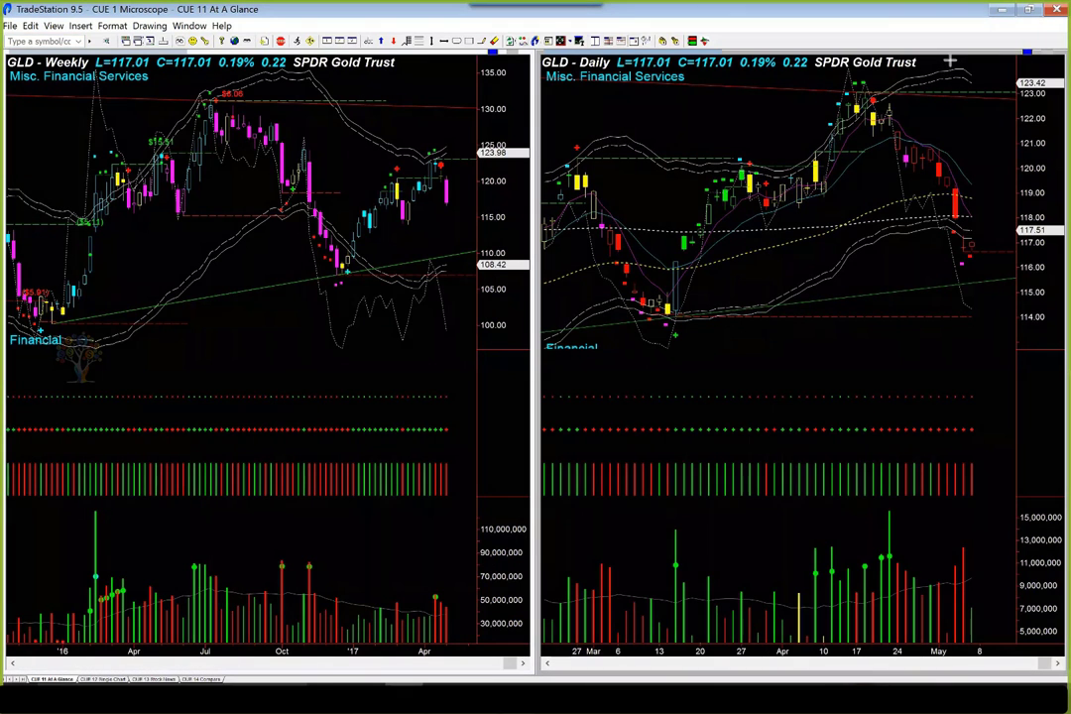
pyautogui.moveTo(937, 66); pyautogui.dragTo(880, 93)
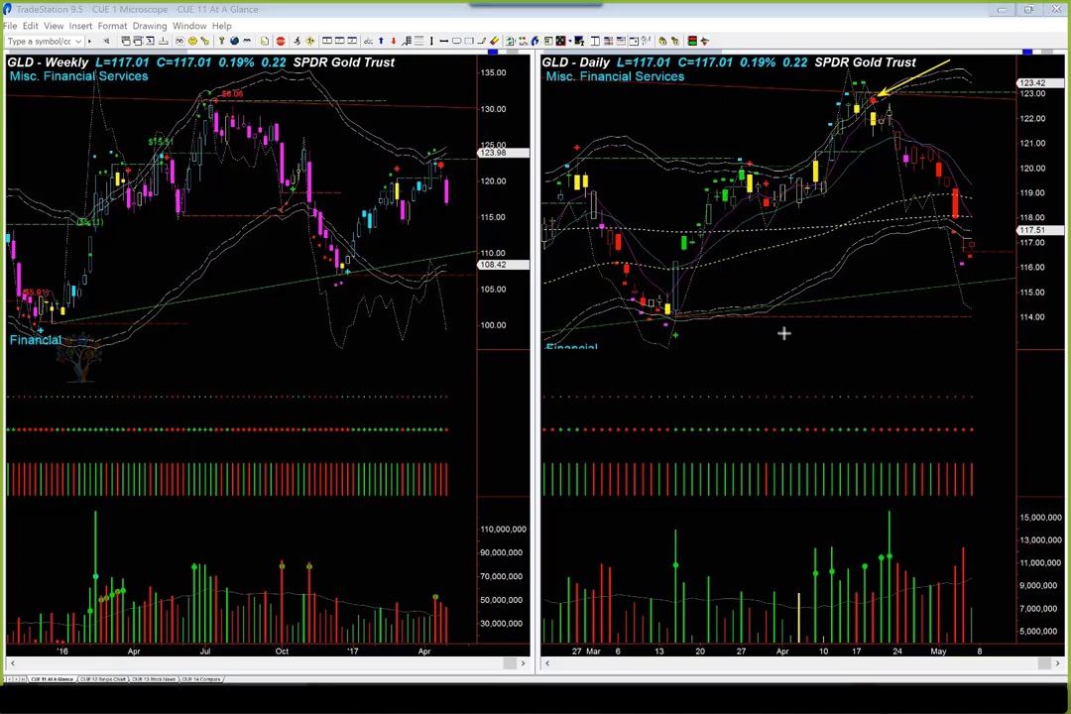
# - Draw a long yellow arrow up the daily rally to the top, plus a short one onto the red top candle
pyautogui.moveTo(771, 347); pyautogui.dragTo(853, 197)
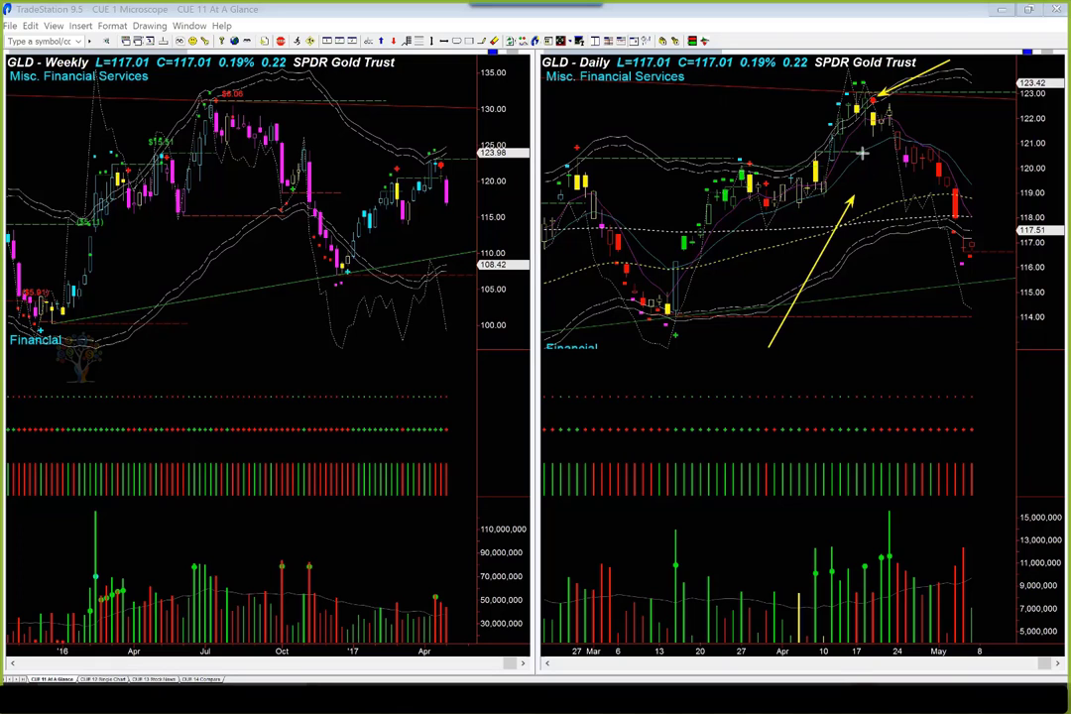
pyautogui.moveTo(863, 154)
pyautogui.mouseDown()
pyautogui.moveTo(873, 112)
pyautogui.moveTo(868, 145)
pyautogui.mouseUp()
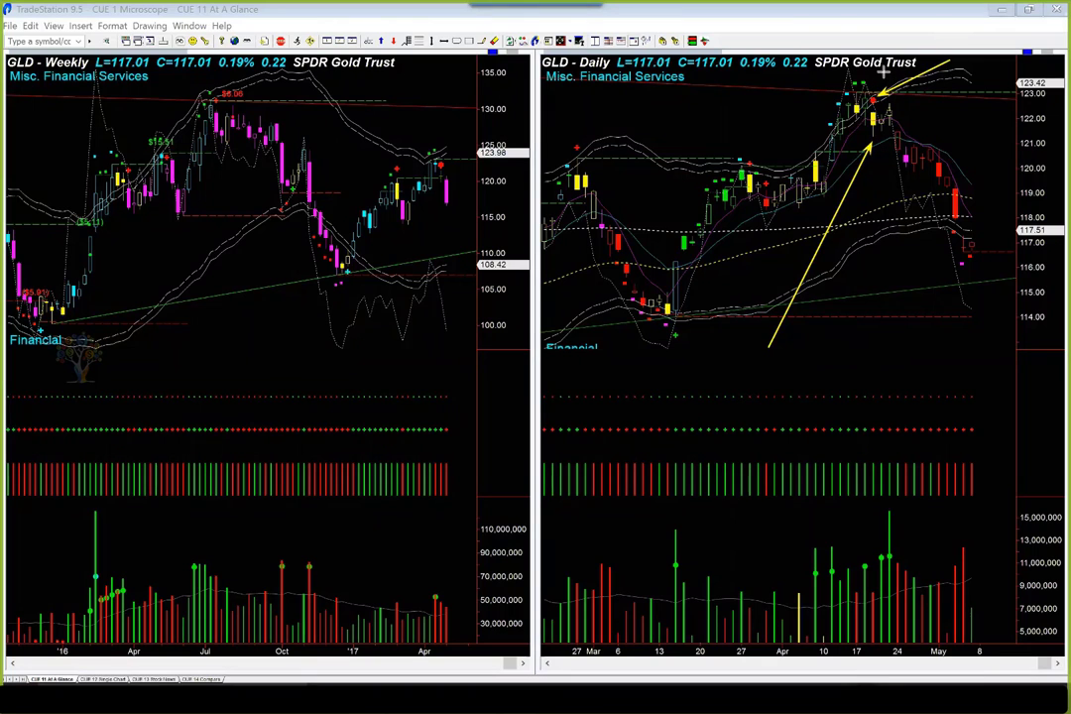
pyautogui.moveTo(880, 67)
pyautogui.mouseDown()
pyautogui.moveTo(876, 98)
pyautogui.moveTo(910, 109)
pyautogui.moveTo(903, 119)
pyautogui.mouseUp()
# - Add yellow arrows along GLD's daily decline, toward the 115 level and at the latest red candle
pyautogui.moveTo(928, 121); pyautogui.dragTo(988, 211)
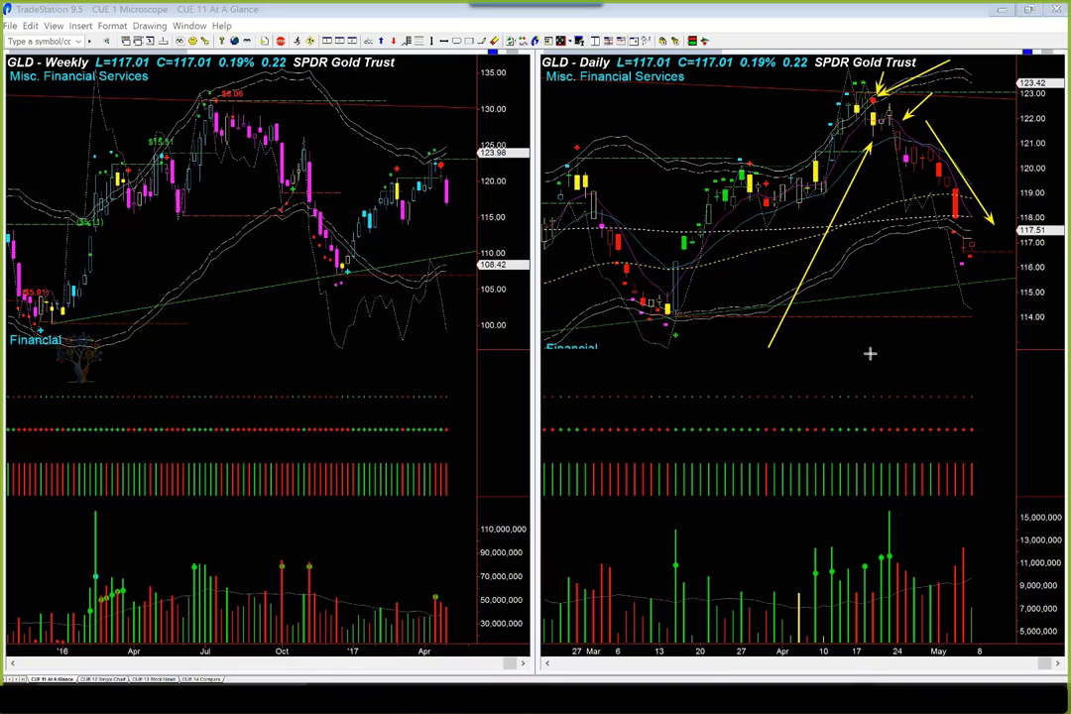
pyautogui.moveTo(870, 353); pyautogui.dragTo(1009, 294)
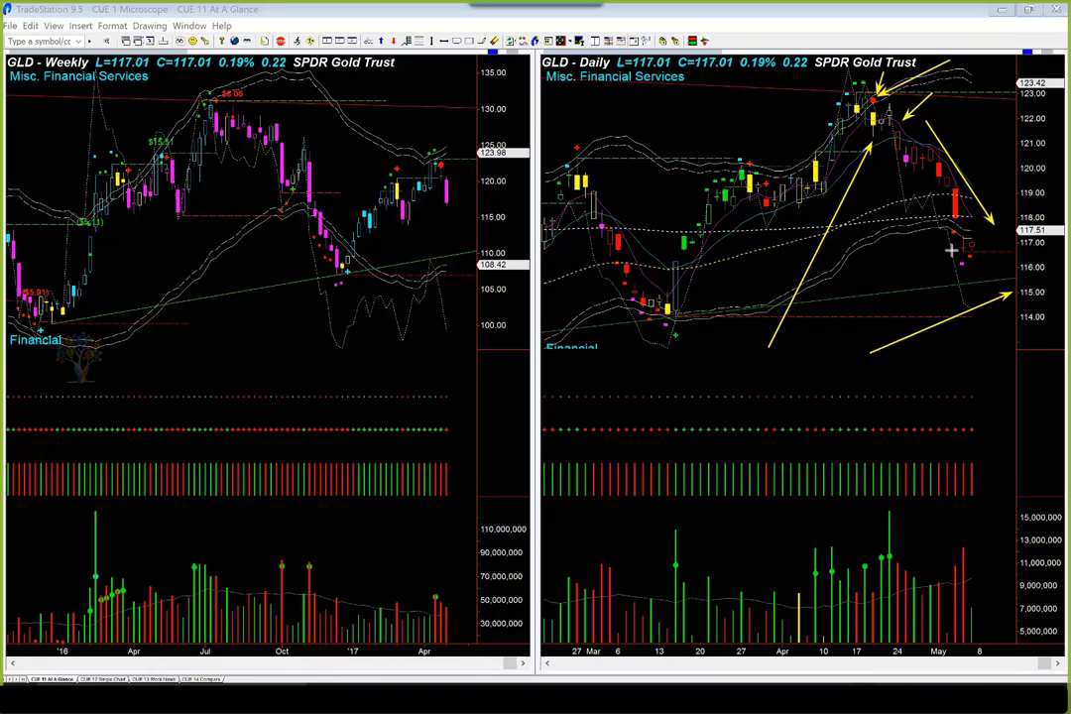
pyautogui.moveTo(955, 252); pyautogui.dragTo(980, 253)
pyautogui.moveTo(988, 210); pyautogui.dragTo(1010, 239)
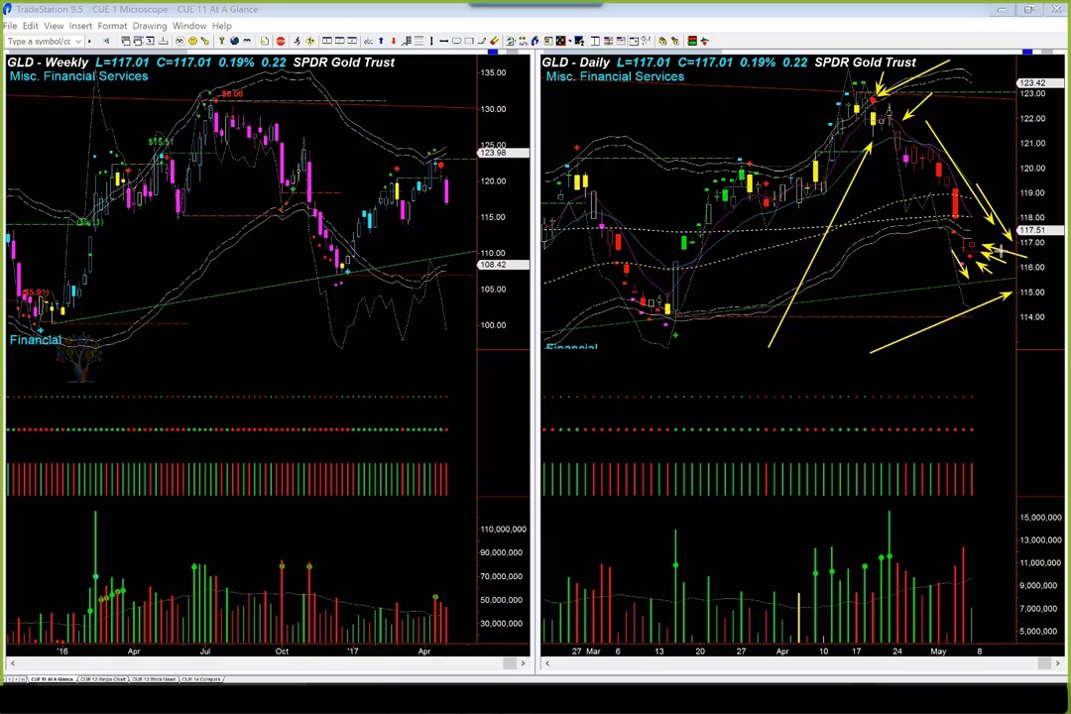
# - Clear the daily arrows, then mark the green support trendline, latest low and weekly and daily tops
pyautogui.press('e')
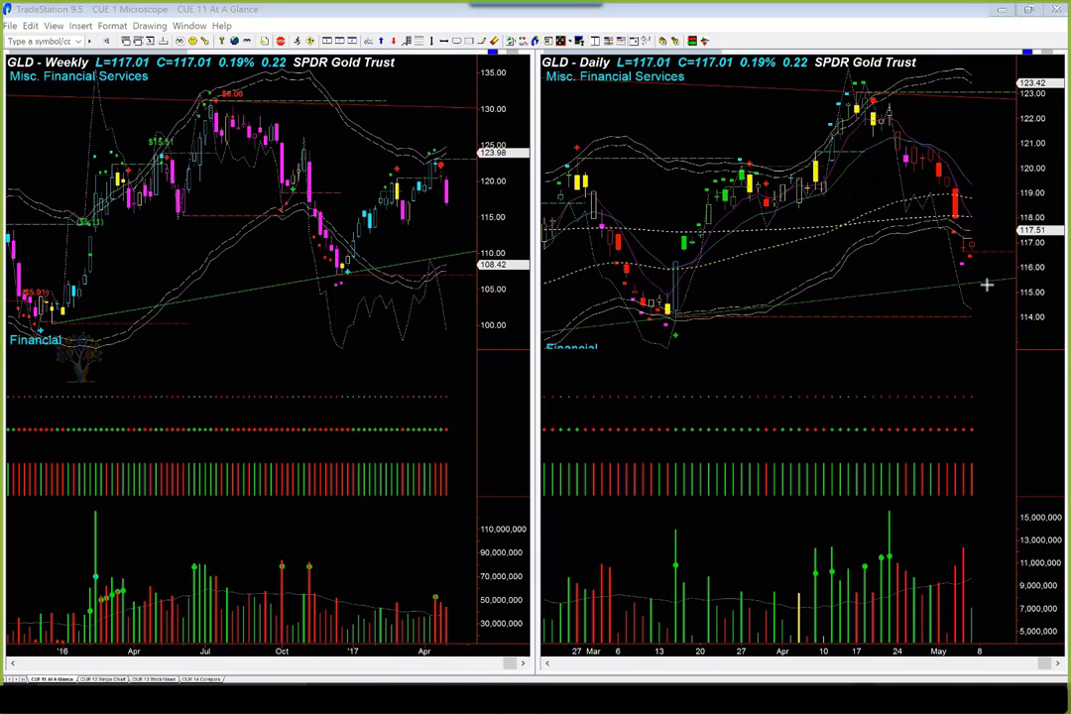
pyautogui.moveTo(896, 302); pyautogui.dragTo(1007, 286)
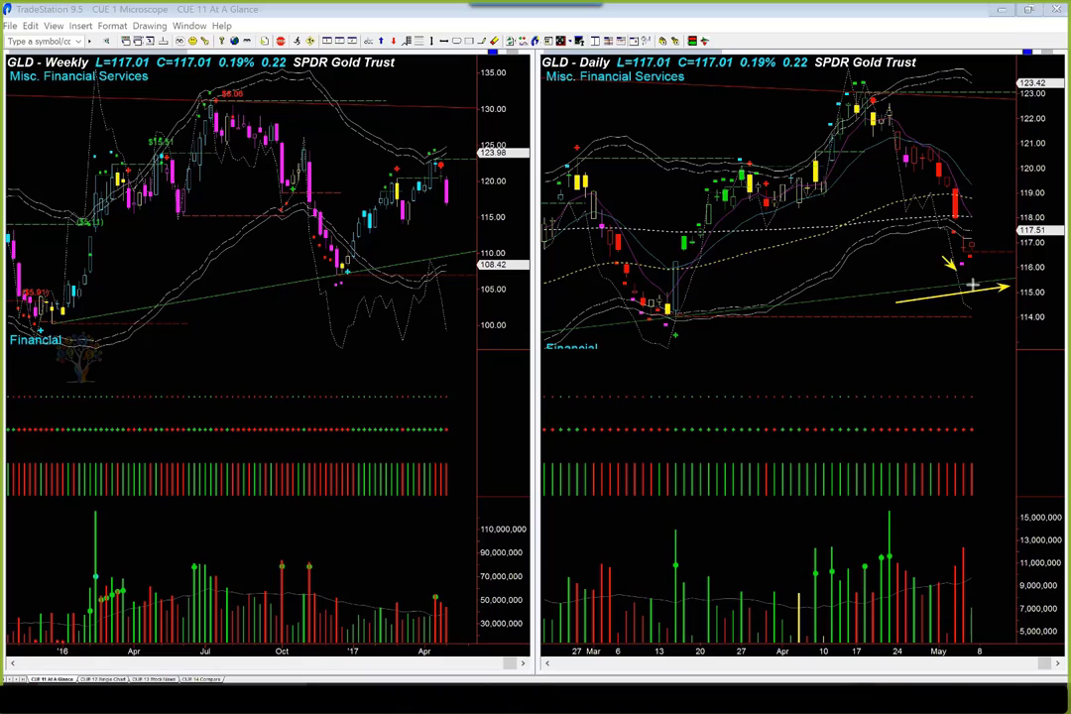
pyautogui.moveTo(942, 258)
pyautogui.mouseDown()
pyautogui.moveTo(982, 286)
pyautogui.moveTo(1003, 263)
pyautogui.mouseUp()
pyautogui.moveTo(475, 128); pyautogui.dragTo(444, 158)
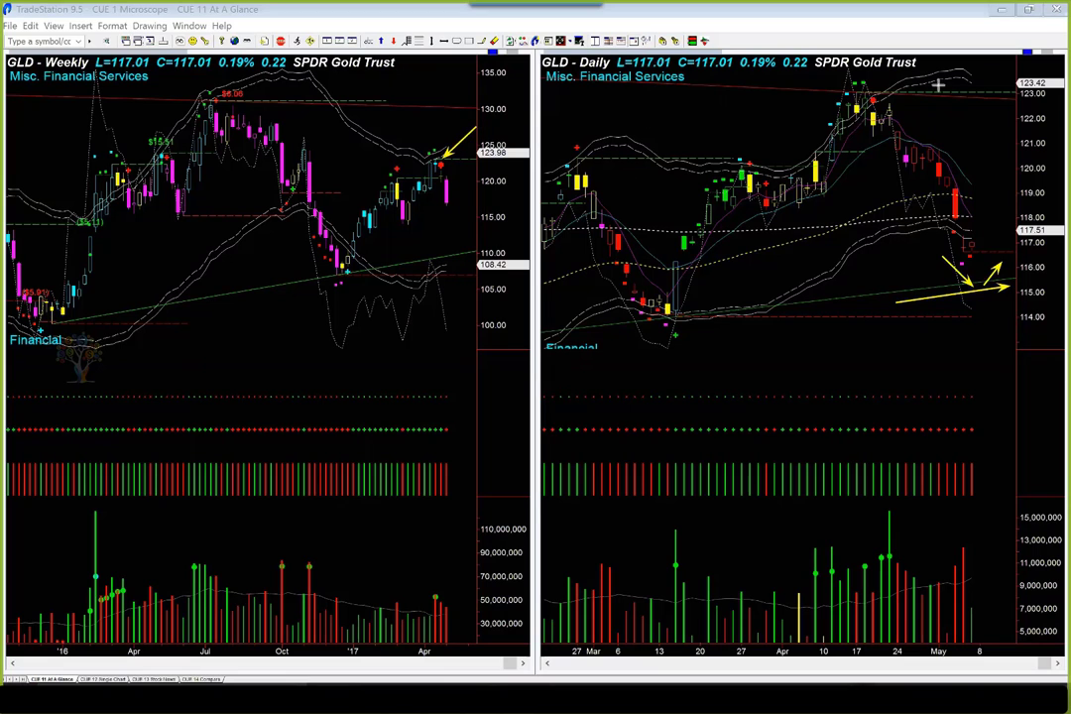
pyautogui.moveTo(928, 70); pyautogui.dragTo(873, 96)
# - Add weekly arrows along the green trendline and at 115, one near the latest daily candles, then clear all
pyautogui.moveTo(377, 273); pyautogui.dragTo(476, 261)
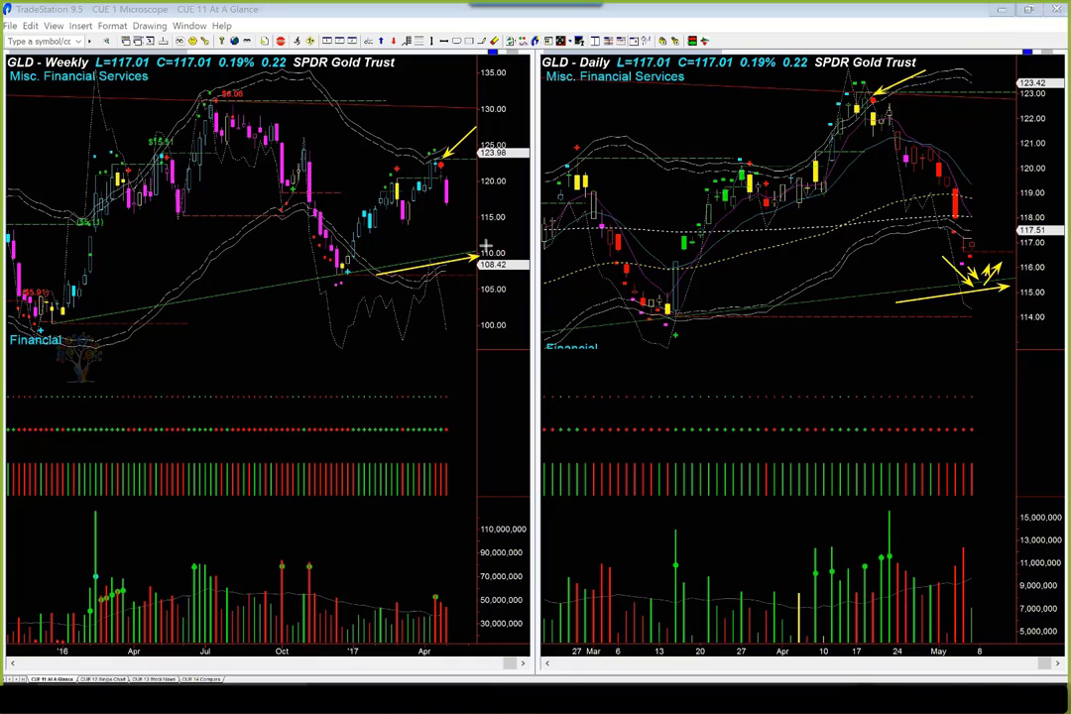
pyautogui.moveTo(472, 222); pyautogui.dragTo(416, 222)
pyautogui.moveTo(441, 207)
pyautogui.mouseDown()
pyautogui.moveTo(447, 221)
pyautogui.moveTo(471, 203)
pyautogui.mouseUp()
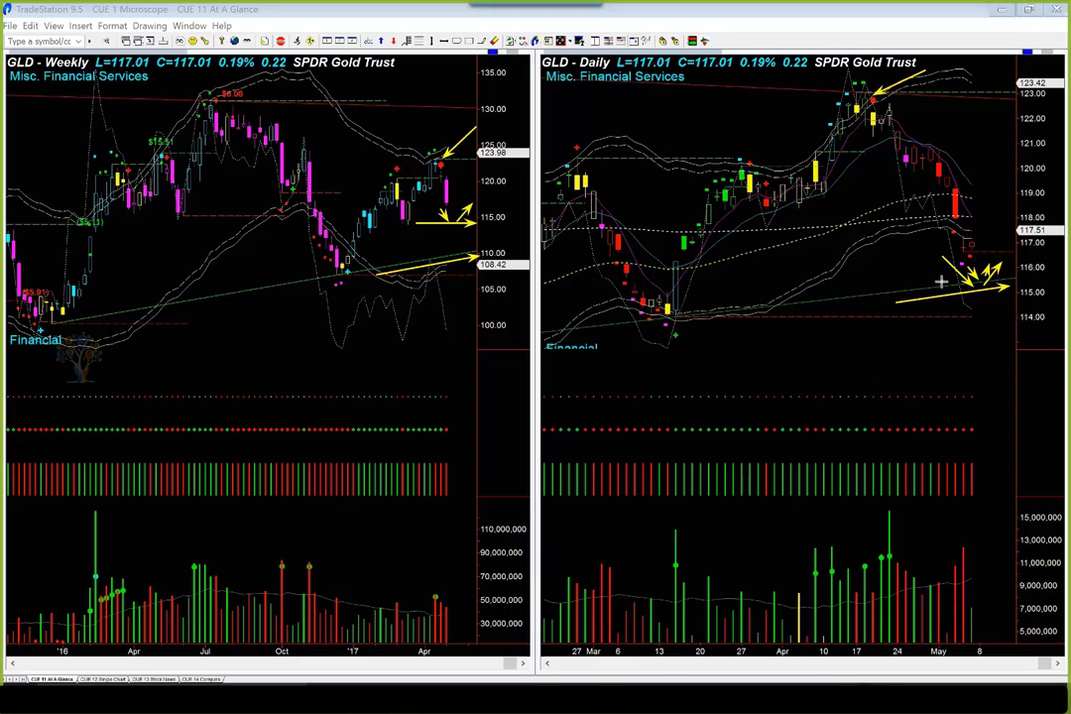
pyautogui.moveTo(941, 269)
pyautogui.mouseDown()
pyautogui.moveTo(968, 288)
pyautogui.moveTo(1015, 264)
pyautogui.mouseUp()
pyautogui.press('Escape')
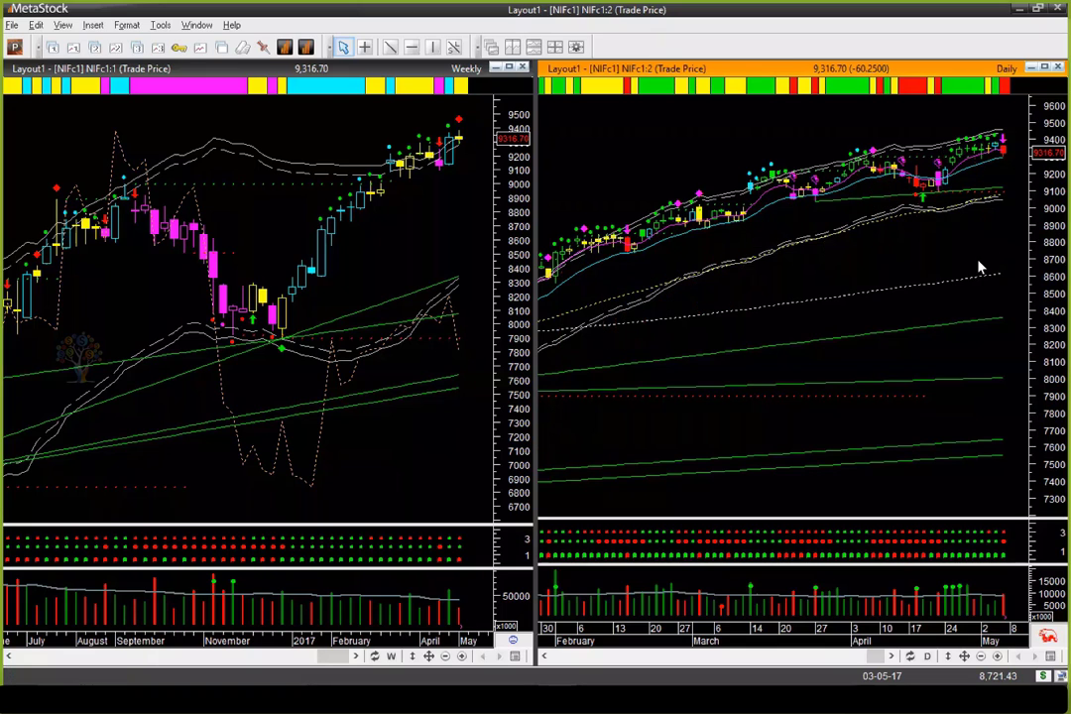
# - Put two yellow arrows on the late-April NIFc1 daily candle and one on the latest weekly candle
pyautogui.click(342, 390)
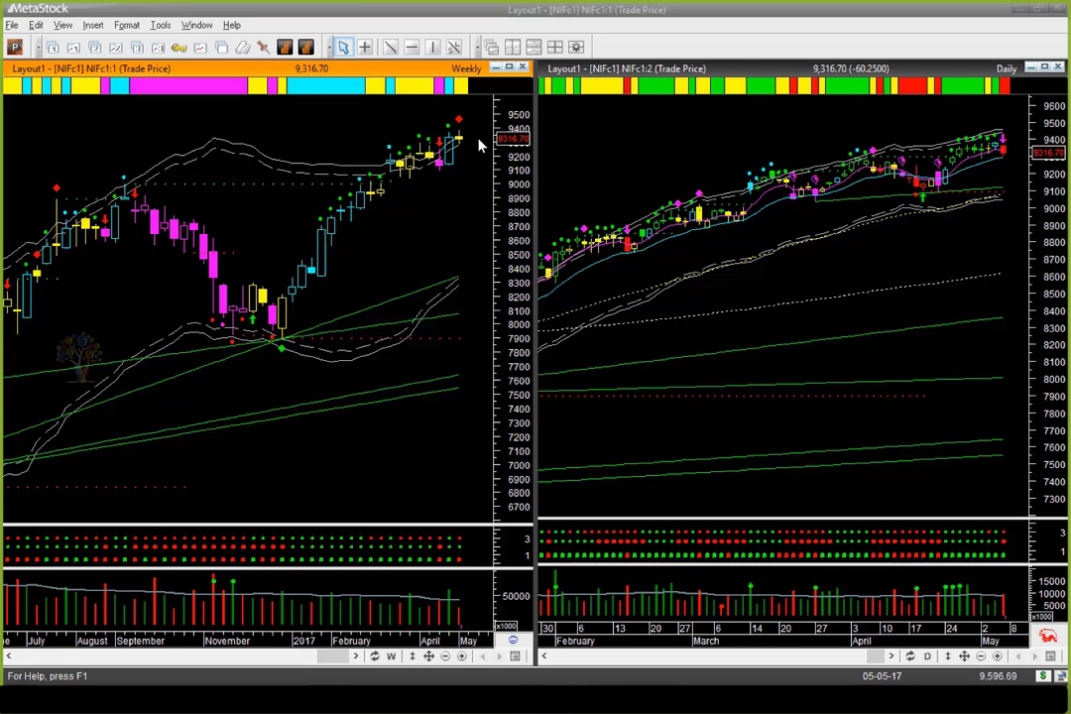
pyautogui.moveTo(920, 246); pyautogui.dragTo(944, 188)
pyautogui.moveTo(989, 230); pyautogui.dragTo(960, 196)
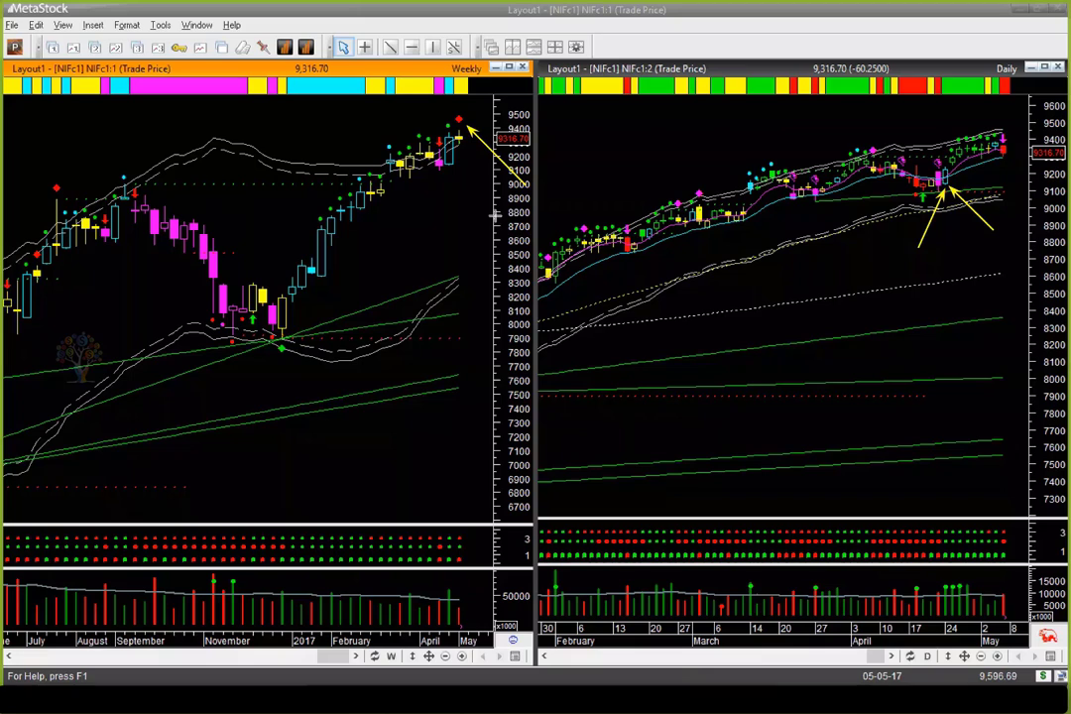
pyautogui.moveTo(494, 214); pyautogui.dragTo(462, 144)
# - Draw horizontal yellow arrows on the NIFc1 weekly chart toward the highs and near 9000
pyautogui.moveTo(277, 127); pyautogui.dragTo(434, 127)
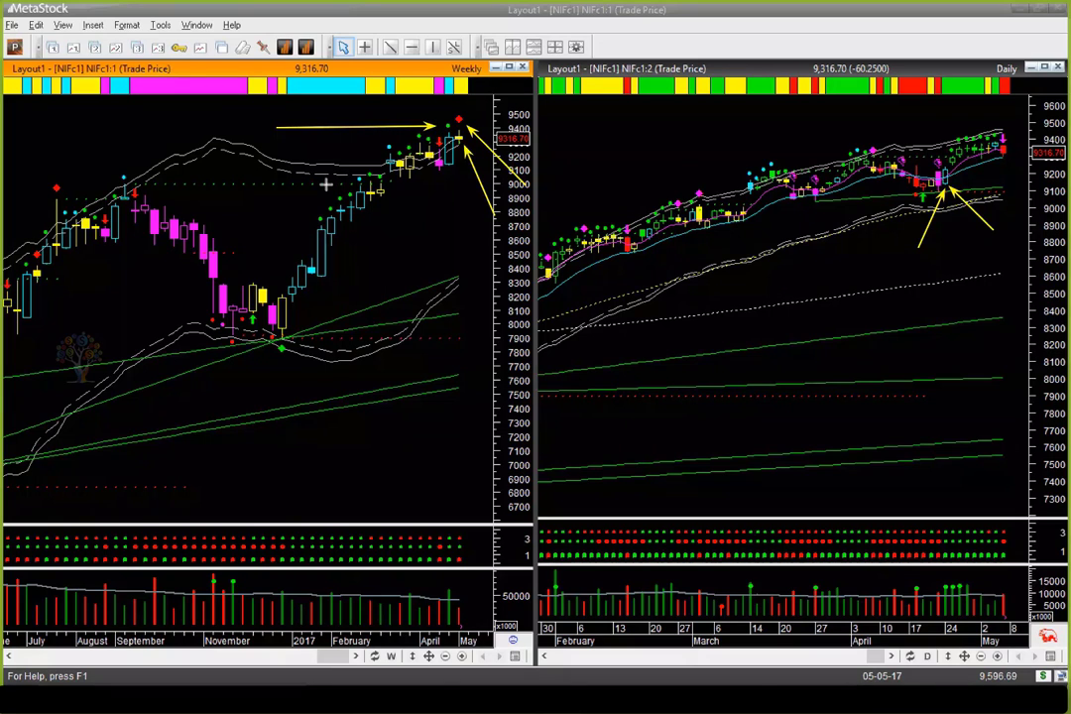
pyautogui.moveTo(339, 179)
pyautogui.mouseDown()
pyautogui.moveTo(465, 180)
pyautogui.moveTo(459, 165)
pyautogui.moveTo(462, 181)
pyautogui.mouseUp()
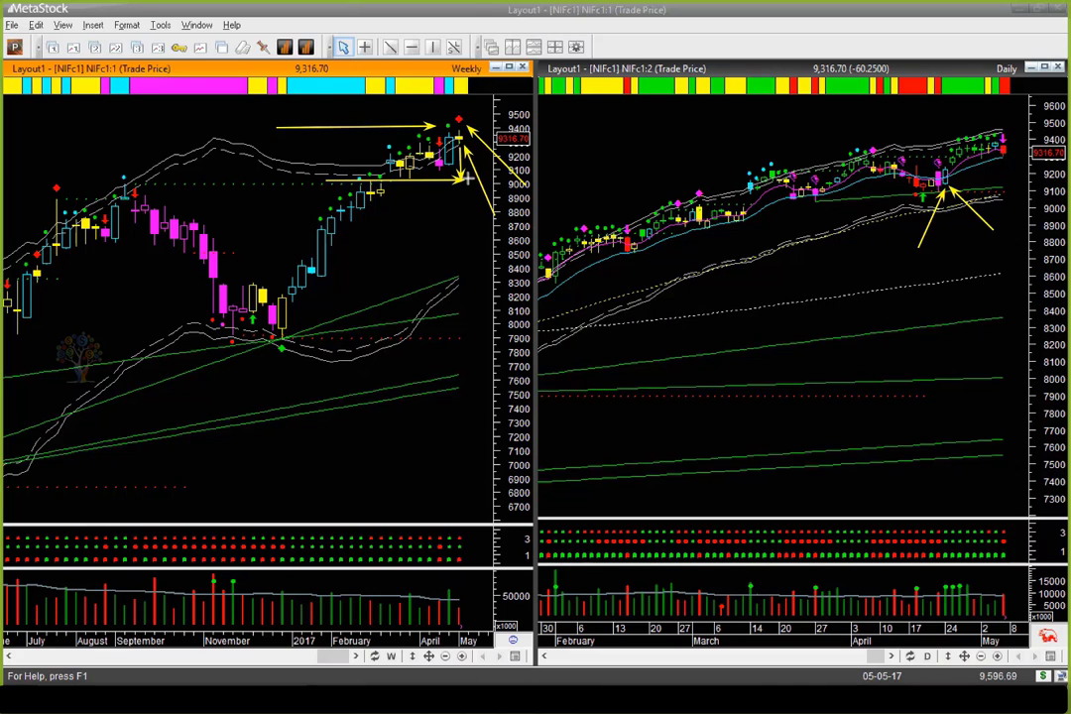
pyautogui.moveTo(469, 177); pyautogui.dragTo(505, 179)
# - Add daily arrows at the latest candle, 9300 level, the peak, the latest bars and the last volume bar
pyautogui.moveTo(1011, 102); pyautogui.dragTo(1001, 130)
pyautogui.moveTo(921, 156); pyautogui.dragTo(1019, 154)
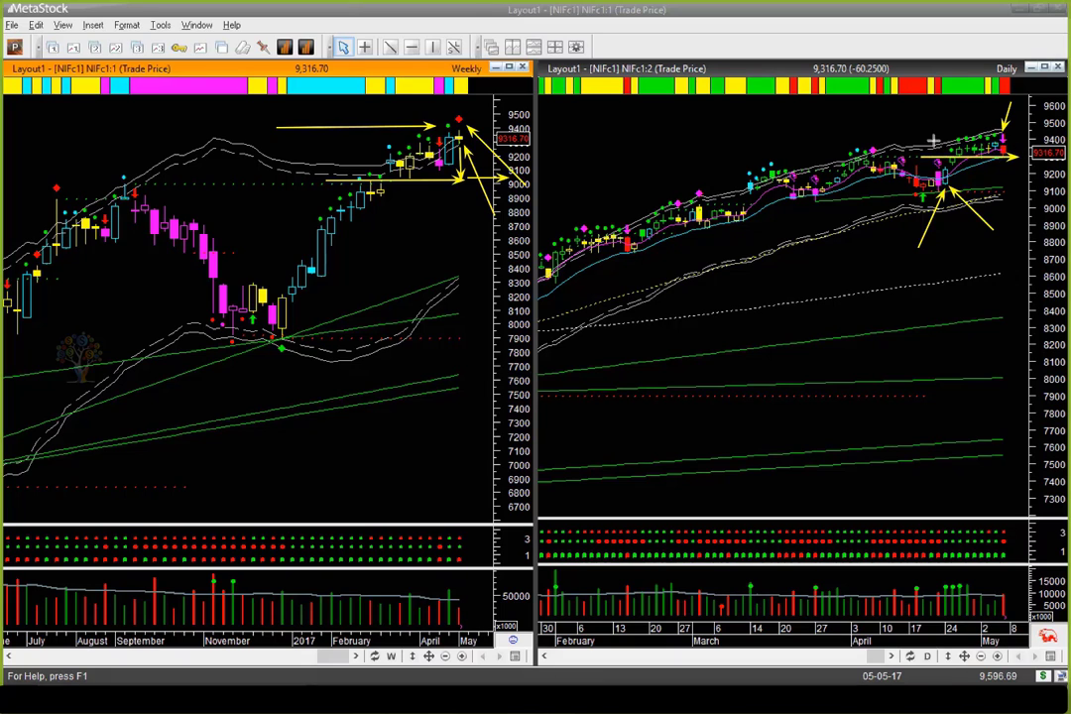
pyautogui.moveTo(891, 119); pyautogui.dragTo(878, 136)
pyautogui.moveTo(974, 112); pyautogui.dragTo(991, 127)
pyautogui.moveTo(932, 161)
pyautogui.mouseDown()
pyautogui.moveTo(968, 111)
pyautogui.moveTo(972, 119)
pyautogui.mouseUp()
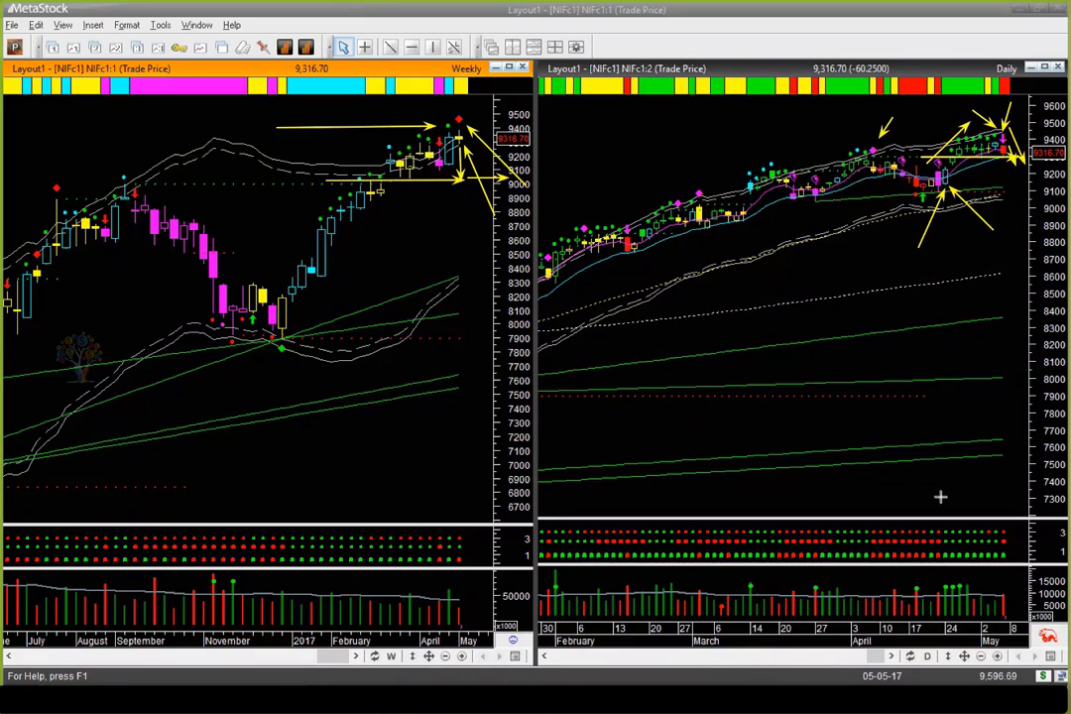
pyautogui.moveTo(937, 499); pyautogui.dragTo(1000, 590)
# - Clear the NIFc1 arrows, switch to SGD=, and draw an arrow along the daily range near 1.395
pyautogui.press('Escape')
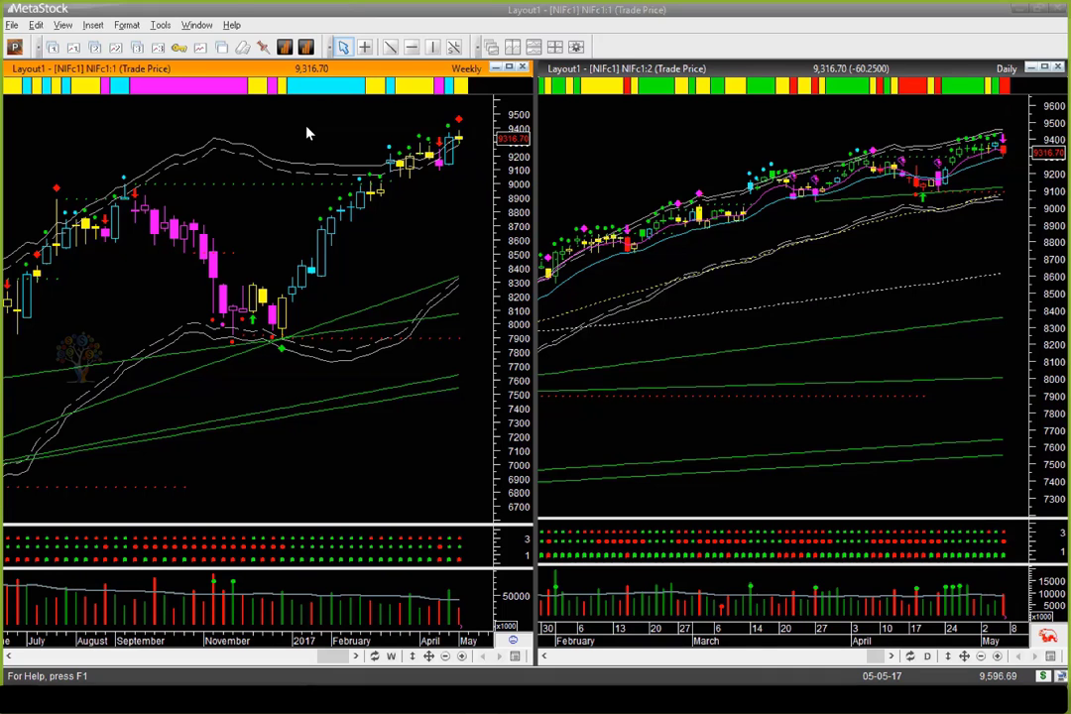
pyautogui.press('pagedown')
pyautogui.moveTo(861, 317); pyautogui.dragTo(986, 319)
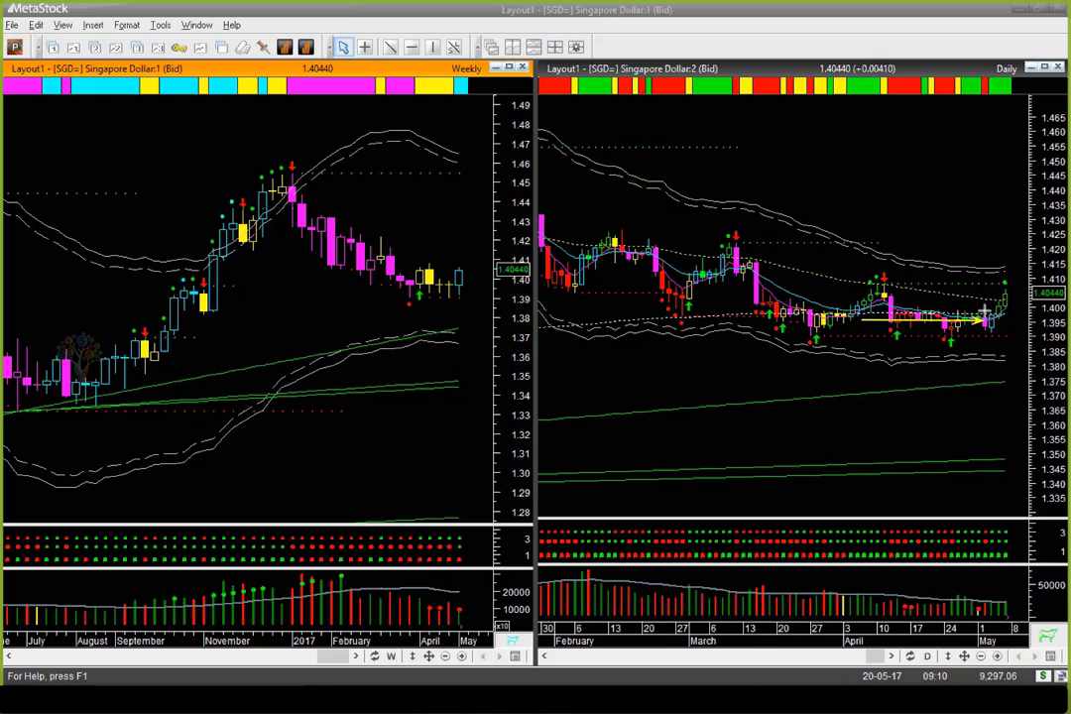
# - Draw SGD= daily arrows at the latest candles, recent highs and mid-April high, plus two at the last volume bars
pyautogui.moveTo(984, 314); pyautogui.dragTo(1001, 270)
pyautogui.moveTo(916, 284); pyautogui.dragTo(981, 278)
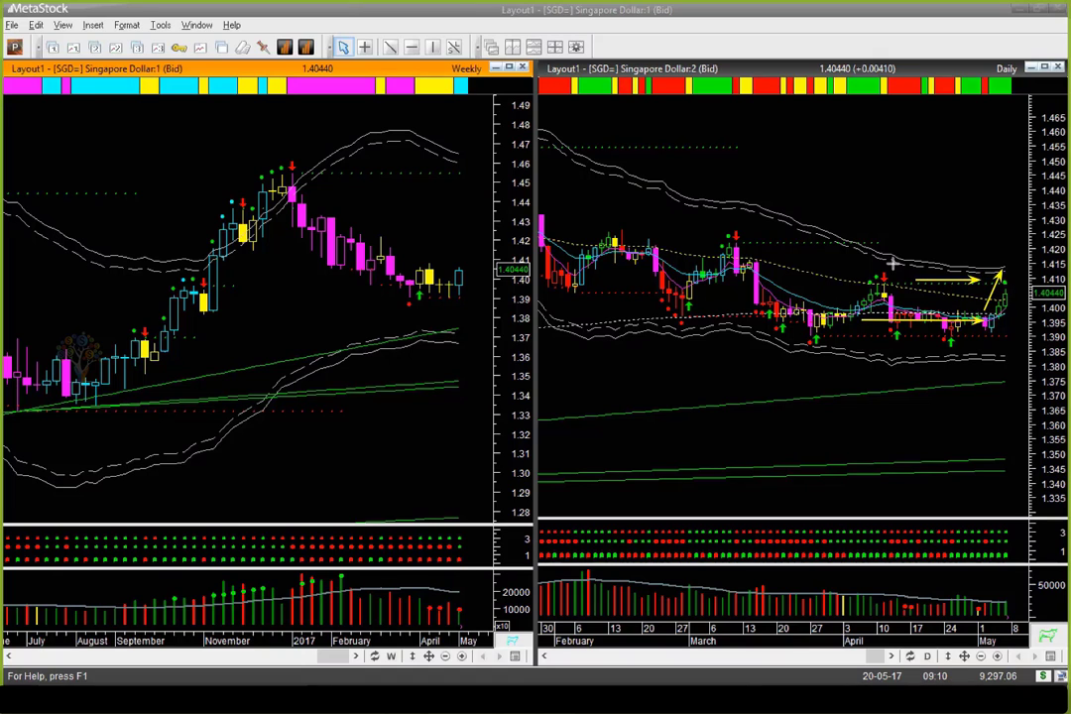
pyautogui.moveTo(905, 238); pyautogui.dragTo(892, 264)
pyautogui.moveTo(1004, 268); pyautogui.dragTo(1016, 283)
pyautogui.moveTo(987, 574); pyautogui.dragTo(1004, 596)
pyautogui.moveTo(1014, 573); pyautogui.dragTo(1006, 592)
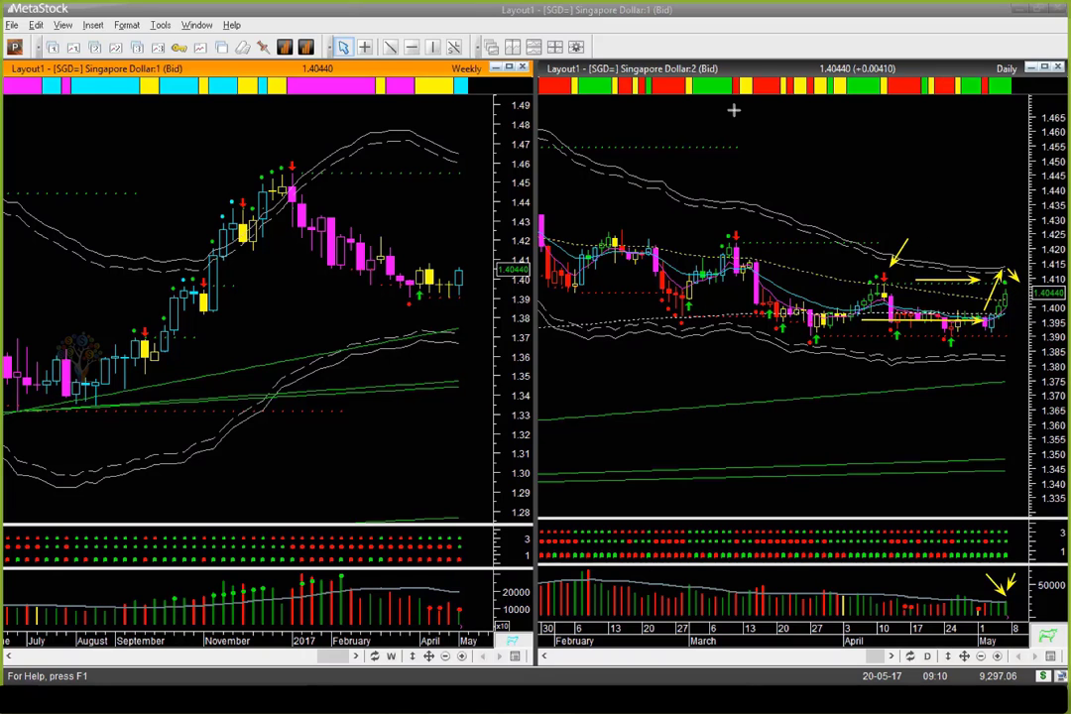
# - Clear the SGD= arrows and load EUR= (Euro) into both charts via eur=
pyautogui.press('Escape')
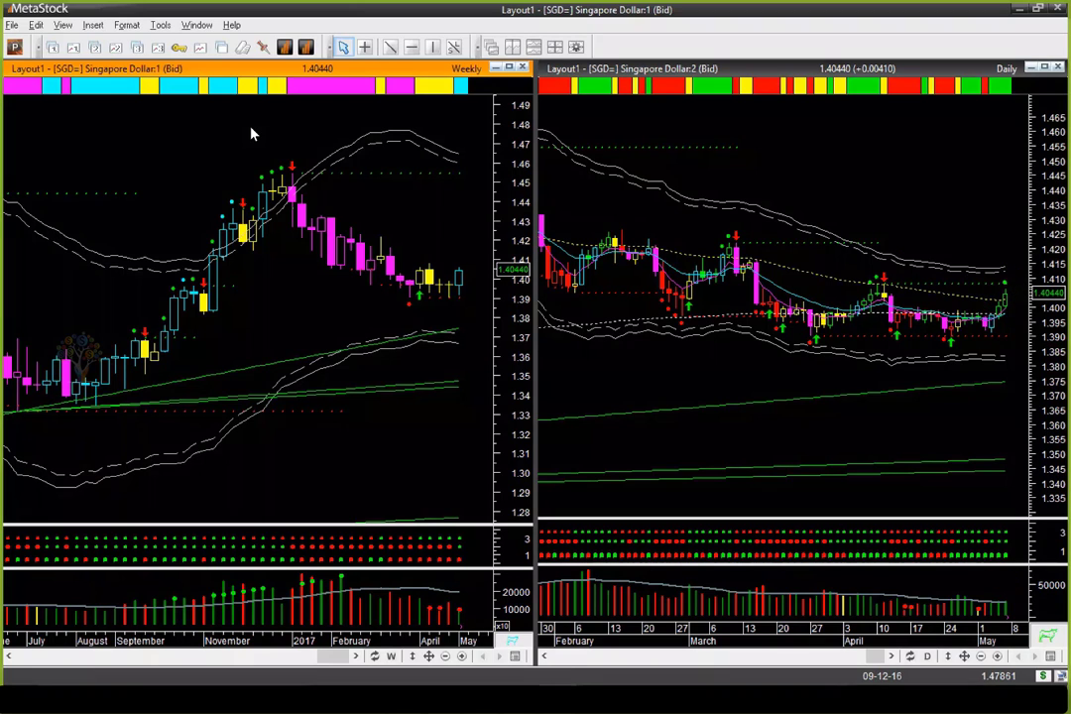
pyautogui.write('eur')
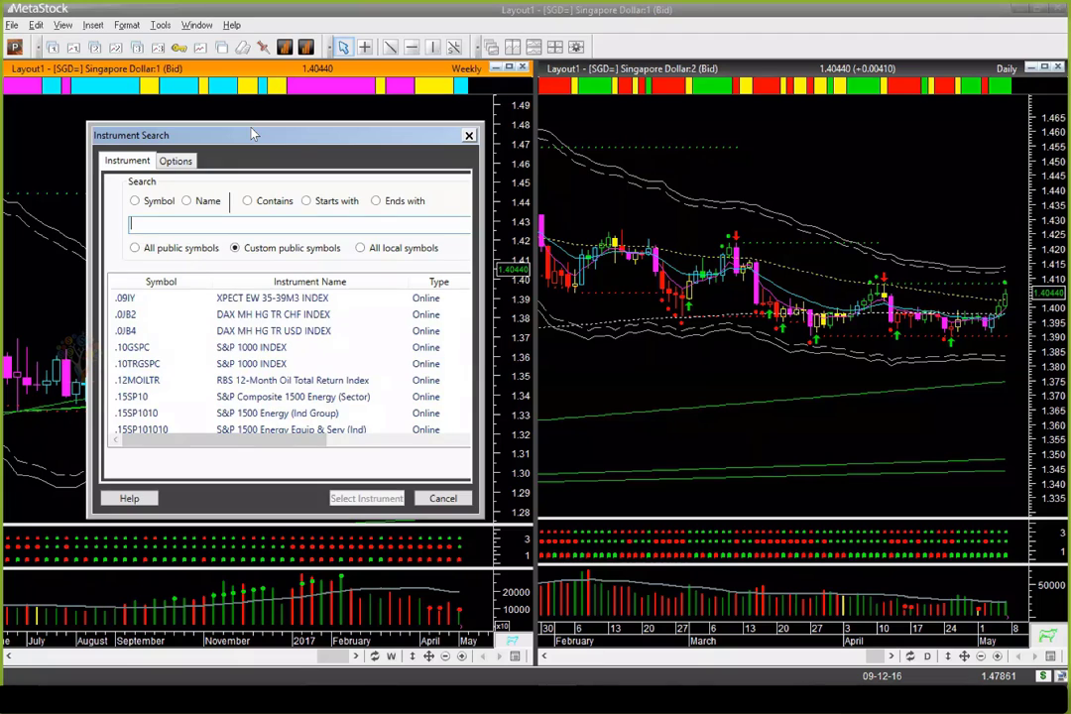
pyautogui.write('=')
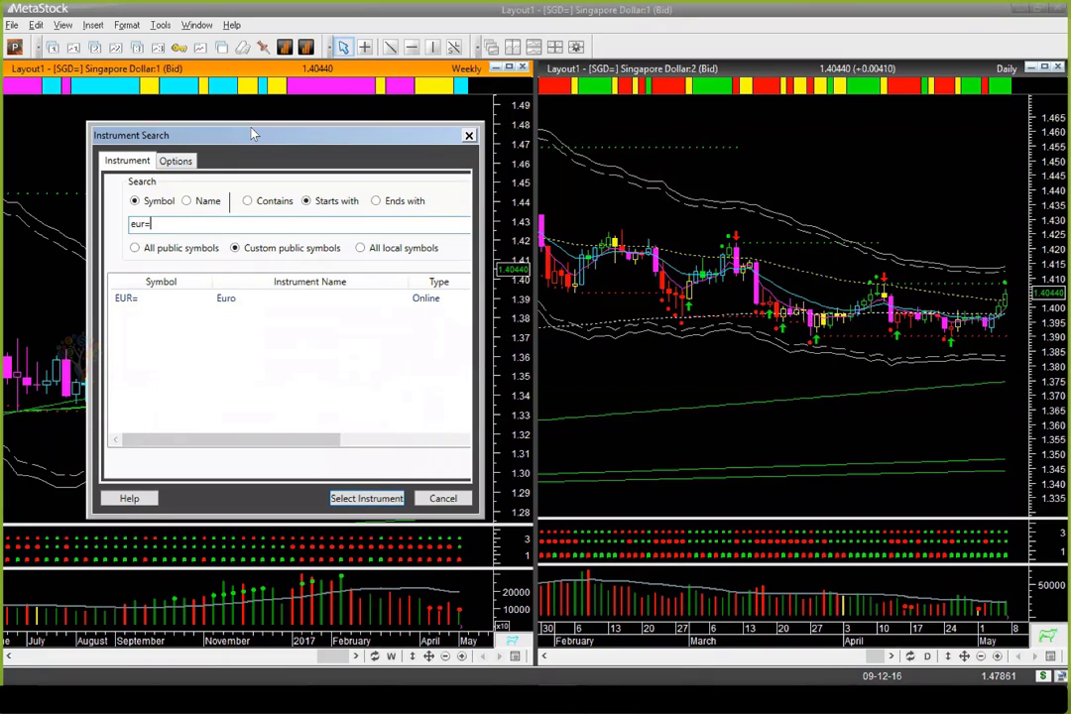
pyautogui.press('Return')
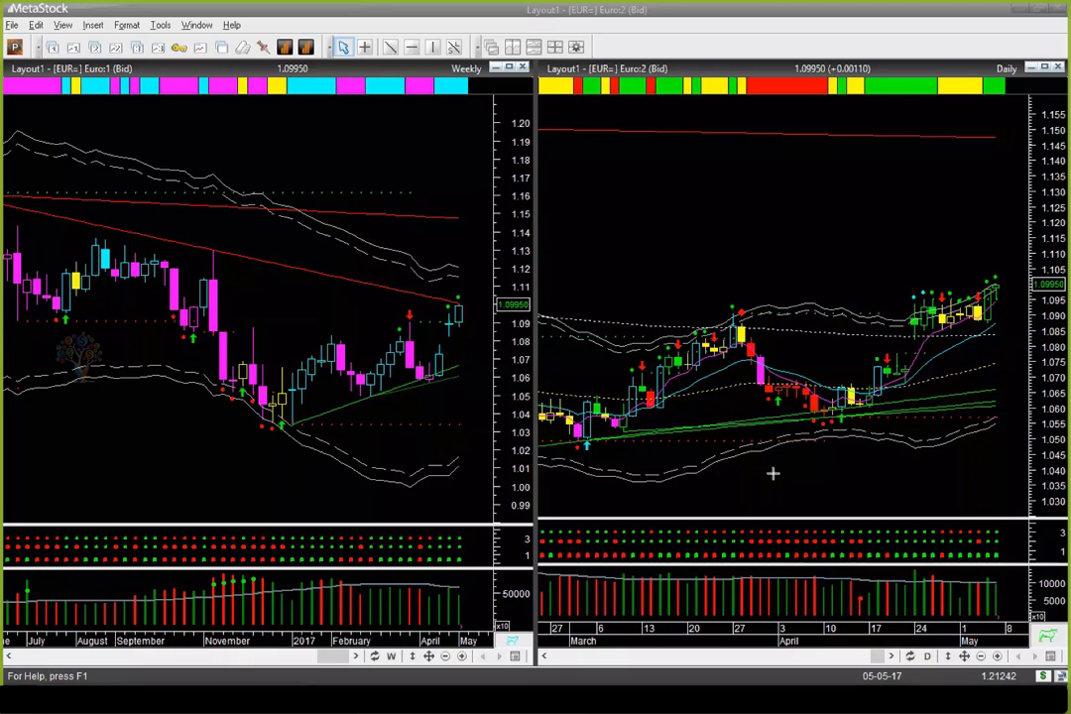
# - Draw yellow arrows at the EUR= April daily low, its rising trendline and the weekly trendline bounce
pyautogui.moveTo(773, 473); pyautogui.dragTo(839, 425)
pyautogui.moveTo(626, 447); pyautogui.dragTo(822, 423)
pyautogui.moveTo(909, 460); pyautogui.dragTo(849, 427)
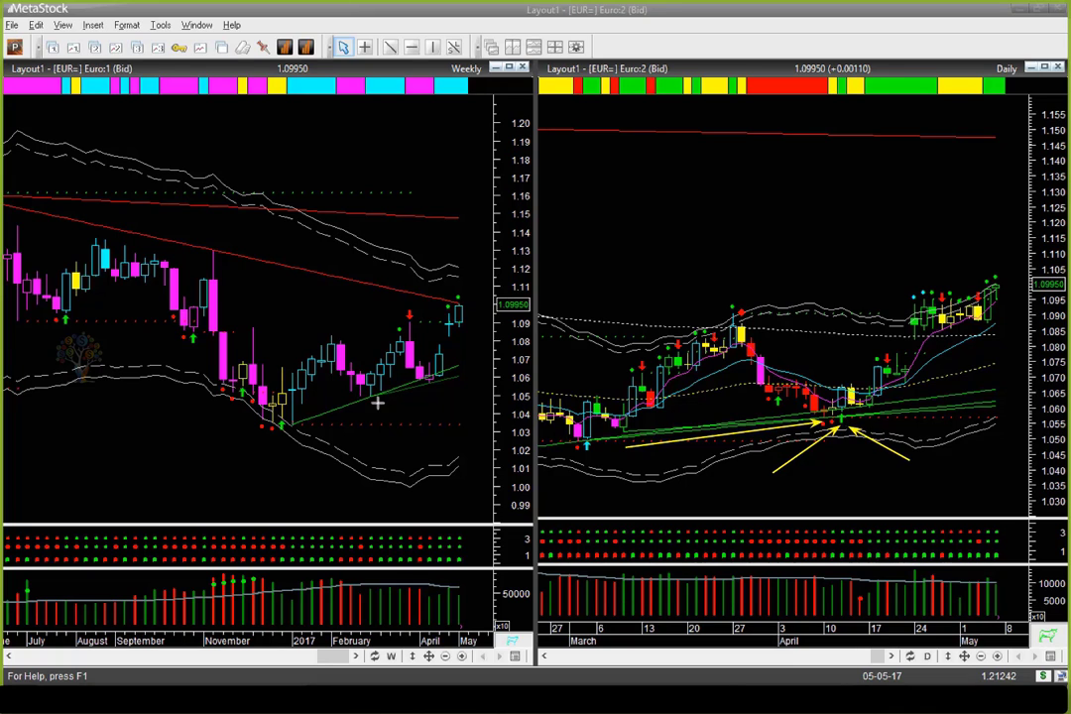
pyautogui.moveTo(368, 408); pyautogui.dragTo(451, 386)
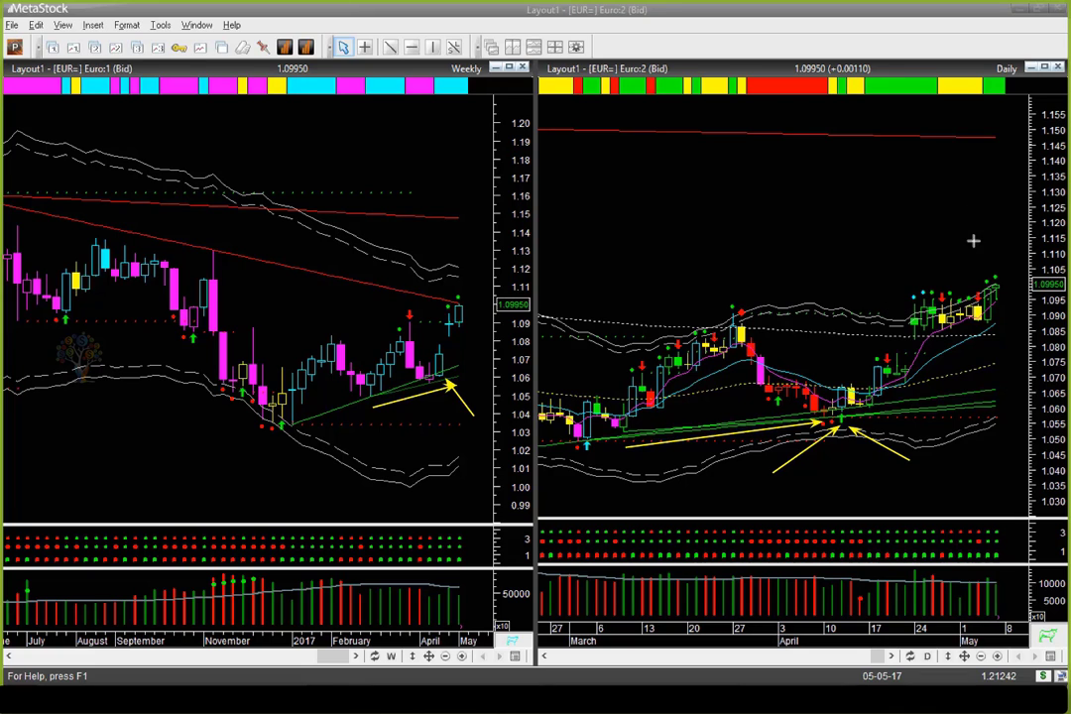
# - Add yellow arrows pointing at the latest EUR= daily and weekly candles
pyautogui.moveTo(962, 216); pyautogui.dragTo(989, 270)
pyautogui.moveTo(911, 313); pyautogui.dragTo(991, 280)
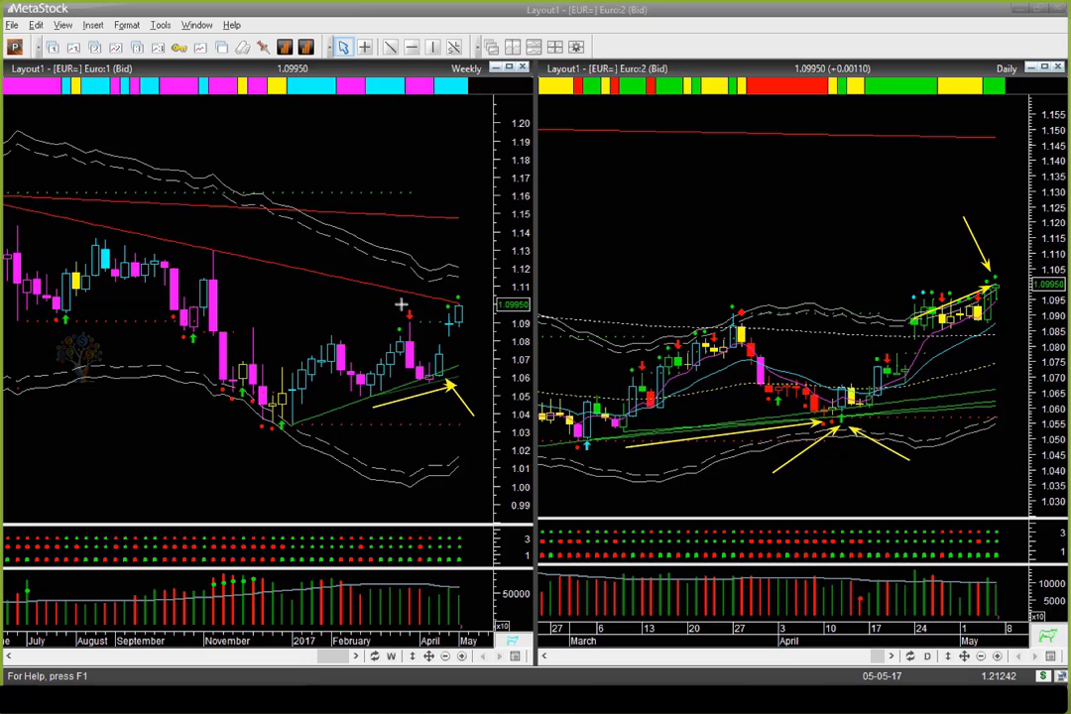
pyautogui.moveTo(340, 268); pyautogui.dragTo(479, 295)
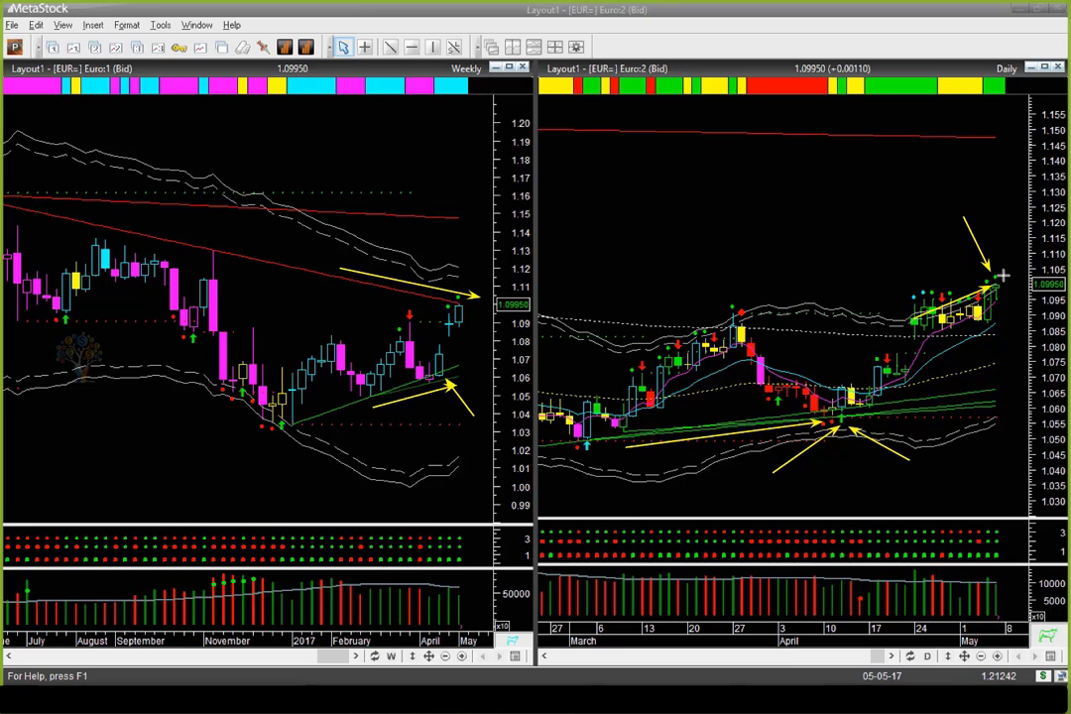
pyautogui.moveTo(1003, 271); pyautogui.dragTo(1036, 297)
pyautogui.moveTo(467, 300); pyautogui.dragTo(486, 325)
# - Clear the arrows and mark the AUD= daily downtrend line and recent high
pyautogui.press('Delete')
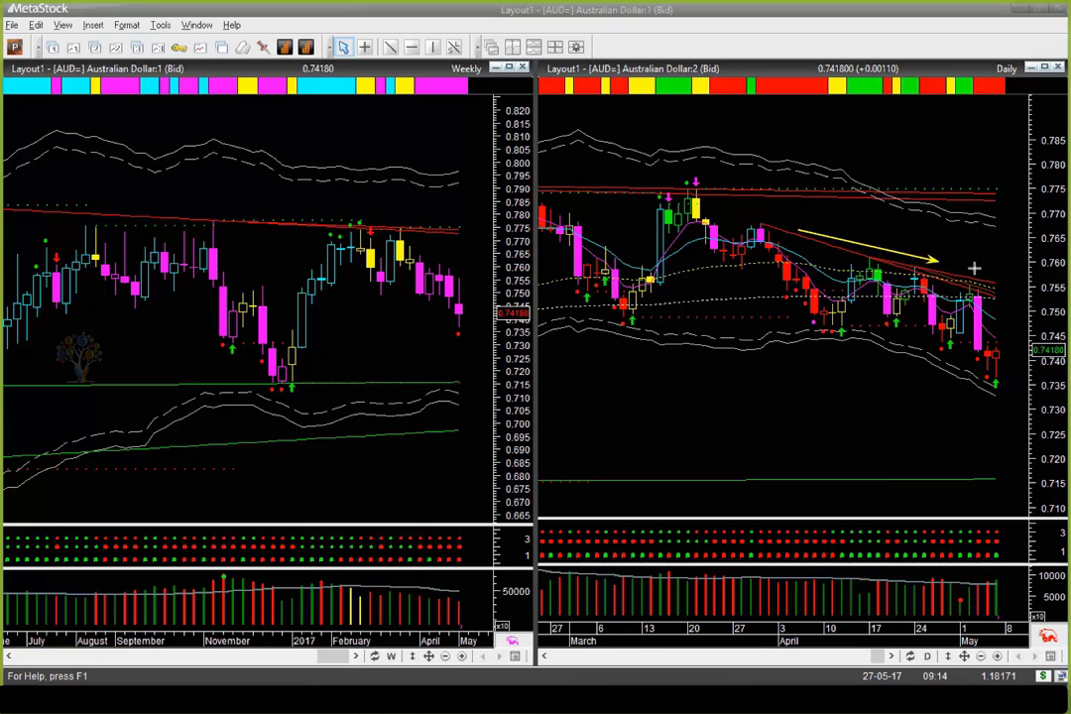
pyautogui.moveTo(974, 268); pyautogui.dragTo(990, 276)
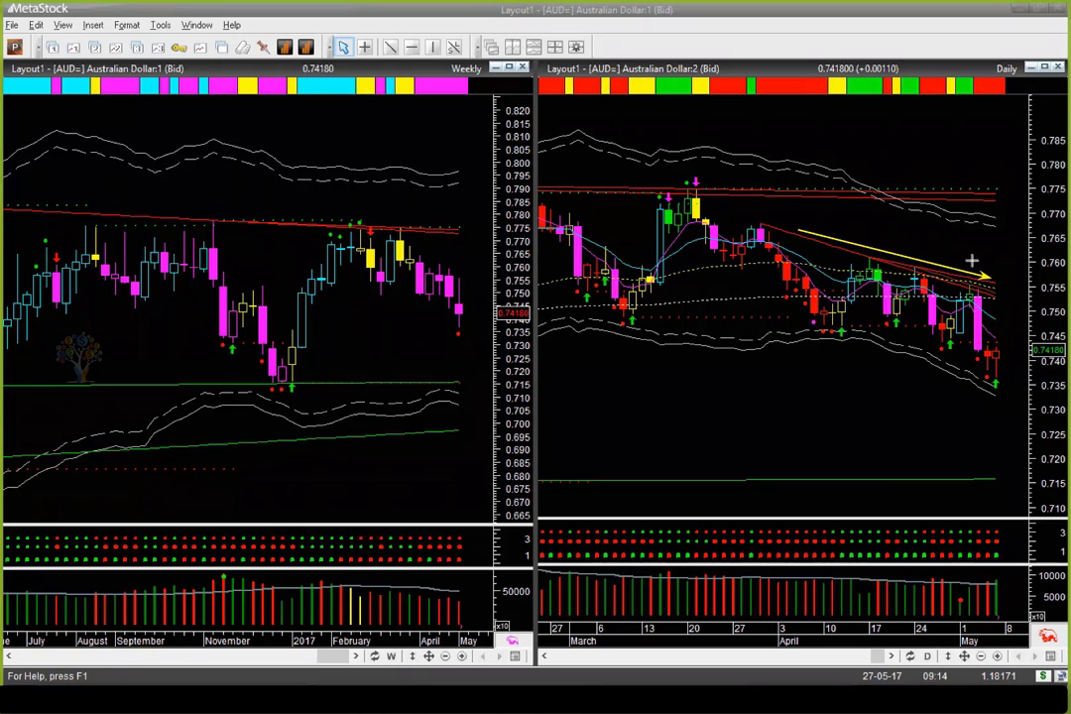
pyautogui.moveTo(972, 245)
pyautogui.mouseDown()
pyautogui.moveTo(972, 274)
pyautogui.moveTo(987, 293)
pyautogui.mouseUp()
# - Add yellow arrows converging on the latest AUD= daily candles, the recent high and the trendline touch
pyautogui.moveTo(925, 408); pyautogui.dragTo(977, 354)
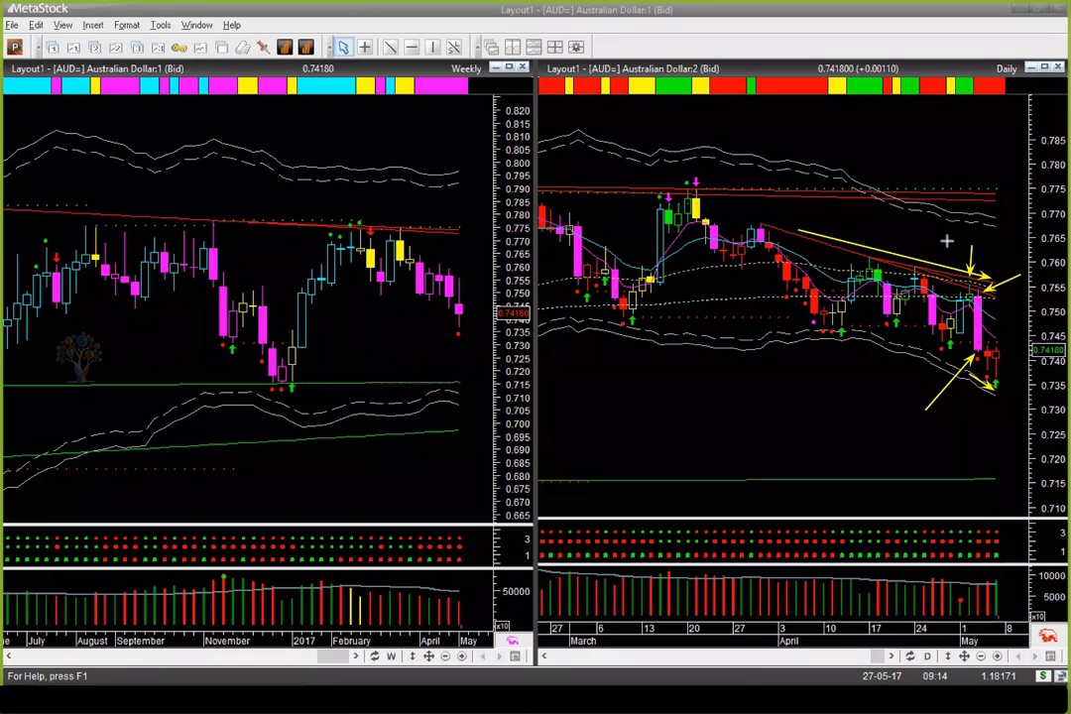
pyautogui.moveTo(947, 242); pyautogui.dragTo(960, 272)
pyautogui.moveTo(1007, 247); pyautogui.dragTo(981, 281)
pyautogui.moveTo(1033, 294); pyautogui.dragTo(981, 307)
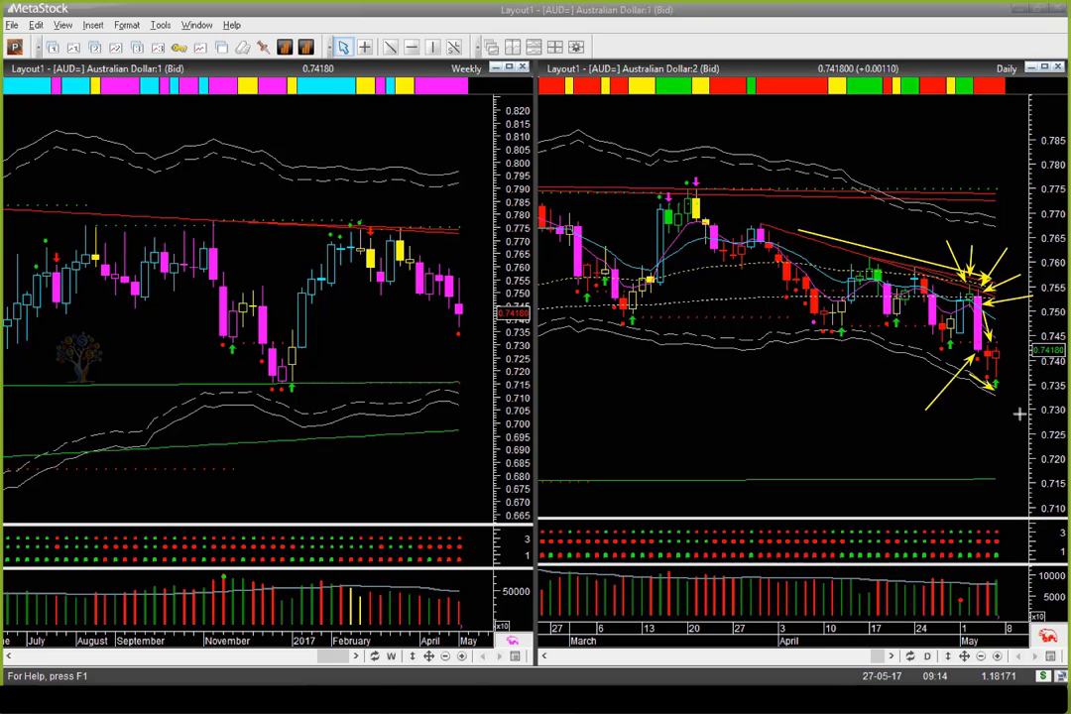
pyautogui.moveTo(1036, 394); pyautogui.dragTo(1001, 374)
# - Draw a yellow arrow along the AUD= weekly support line and a down arrow from the last weekly candle
pyautogui.moveTo(372, 376); pyautogui.dragTo(497, 379)
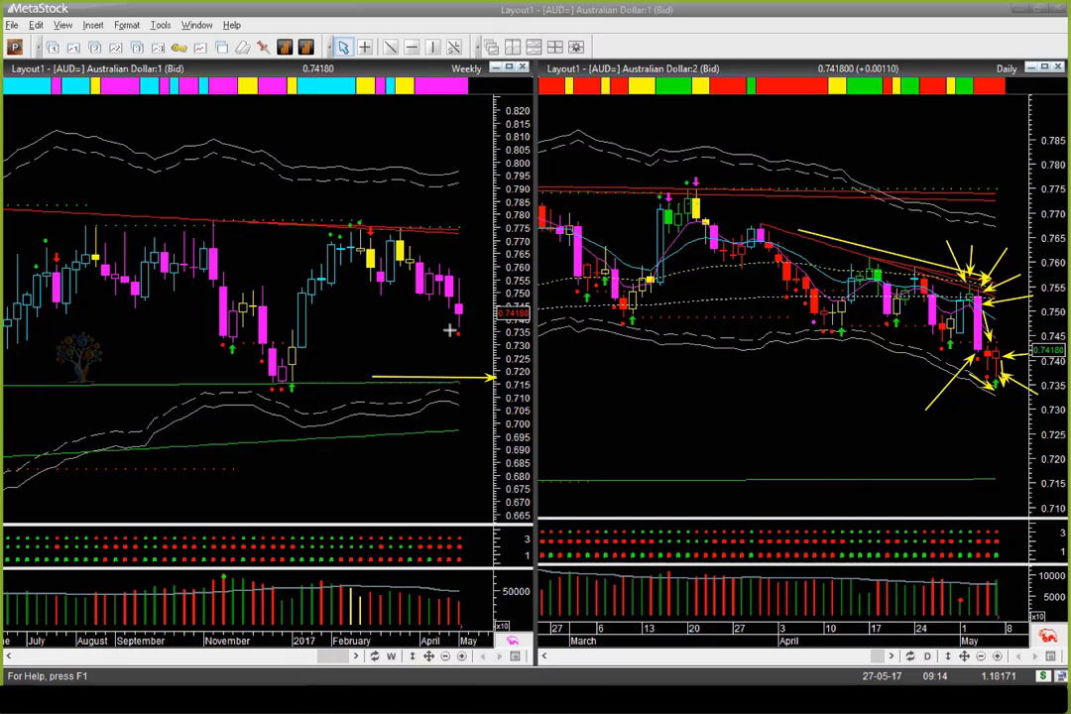
pyautogui.moveTo(454, 329); pyautogui.dragTo(451, 369)
pyautogui.moveTo(452, 369)
pyautogui.mouseDown()
pyautogui.moveTo(472, 398)
pyautogui.moveTo(486, 364)
pyautogui.mouseUp()
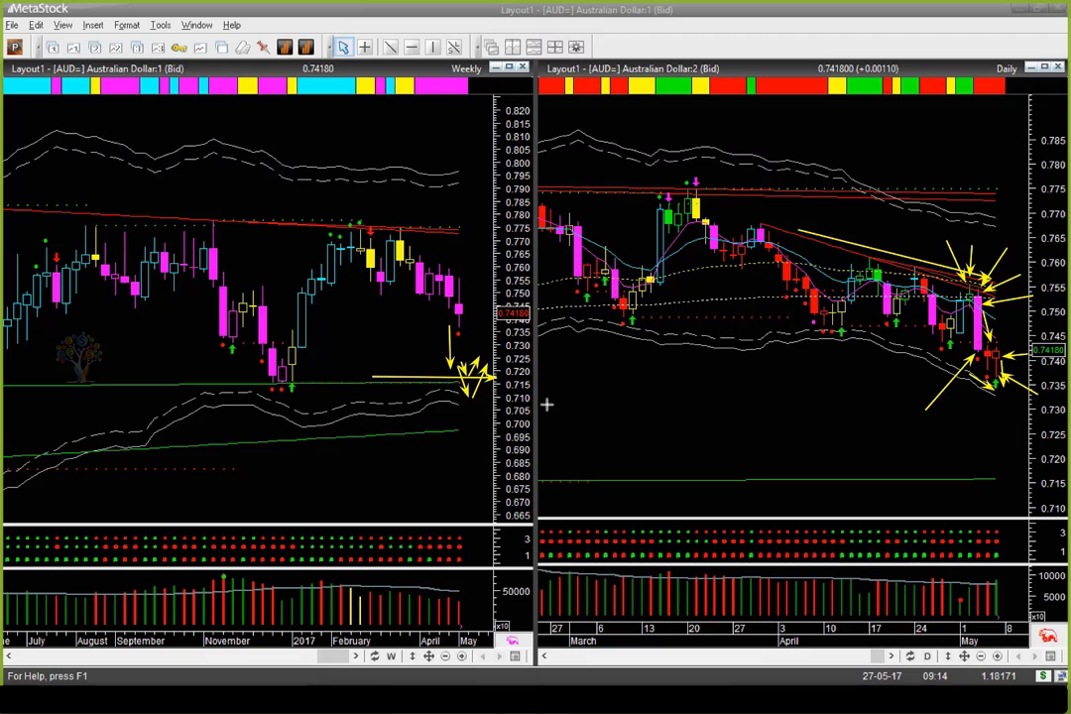
pyautogui.moveTo(474, 369); pyautogui.dragTo(492, 353)
# - Clear all annotations and load the SPY symbol into the charts
pyautogui.press('e')
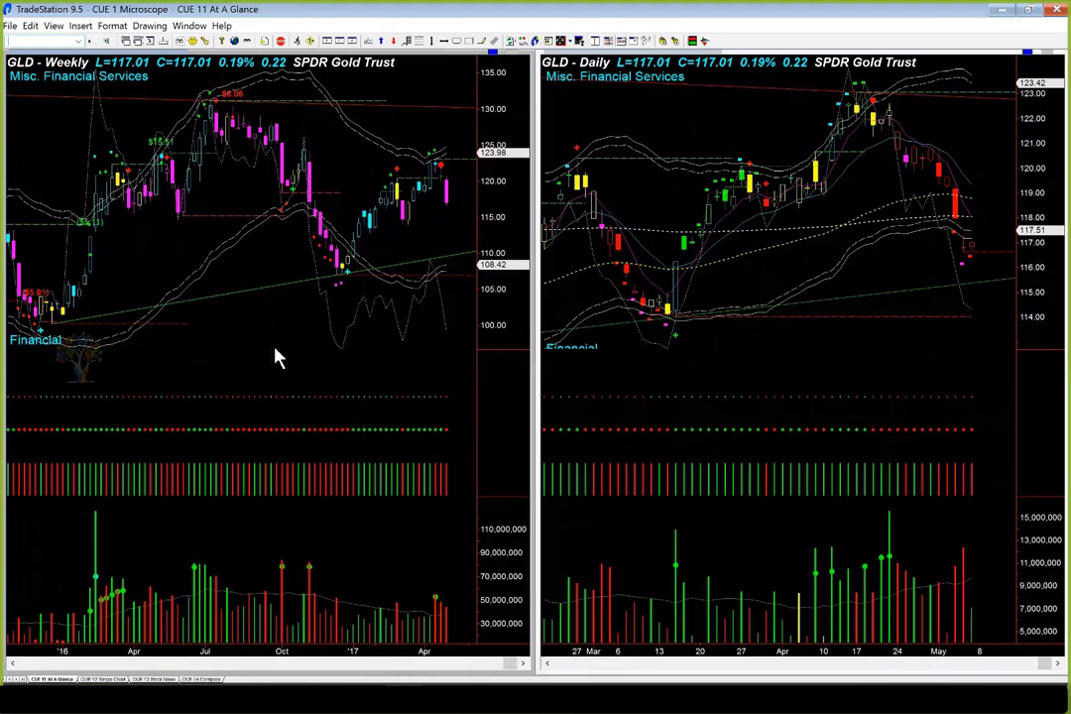
pyautogui.write('spy')
pyautogui.press('Return')
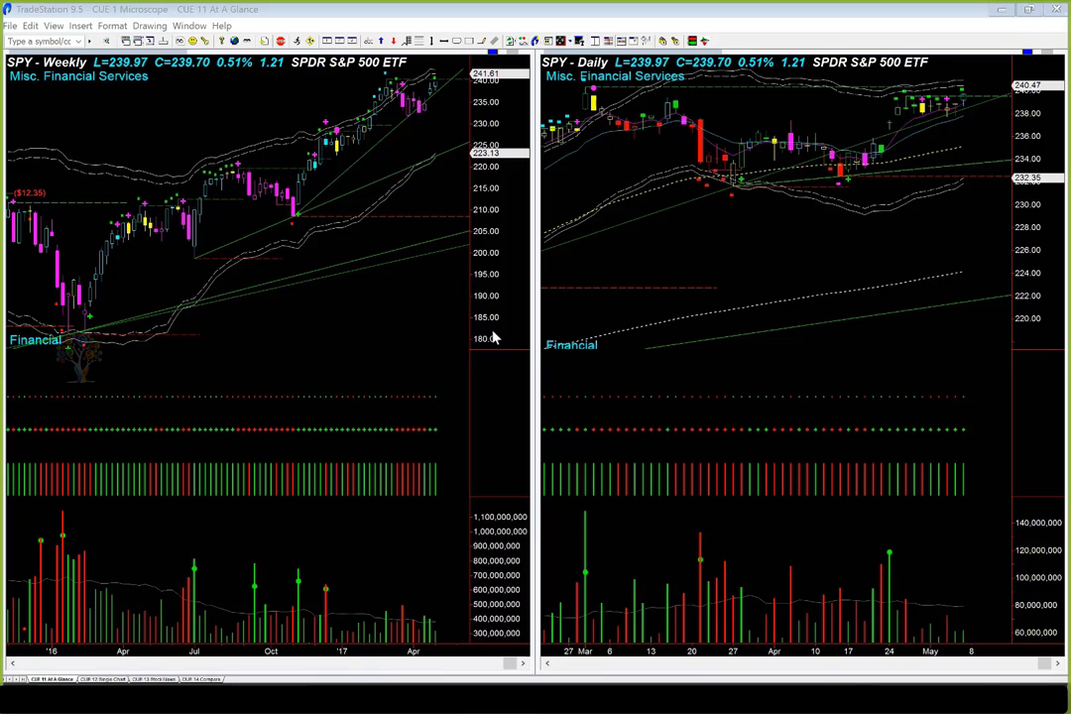
# - Draw yellow arrows at the SPY daily highs, latest candles and last volume bar
pyautogui.moveTo(879, 103); pyautogui.dragTo(975, 99)
pyautogui.moveTo(975, 97); pyautogui.dragTo(1009, 91)
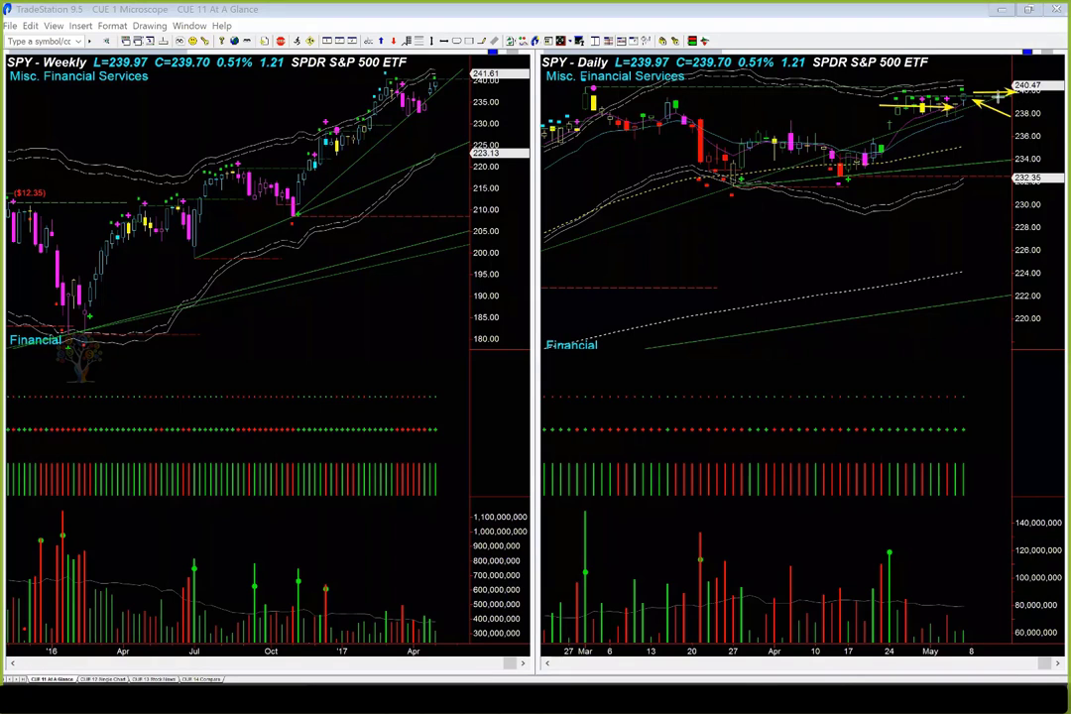
pyautogui.moveTo(831, 88); pyautogui.dragTo(1009, 88)
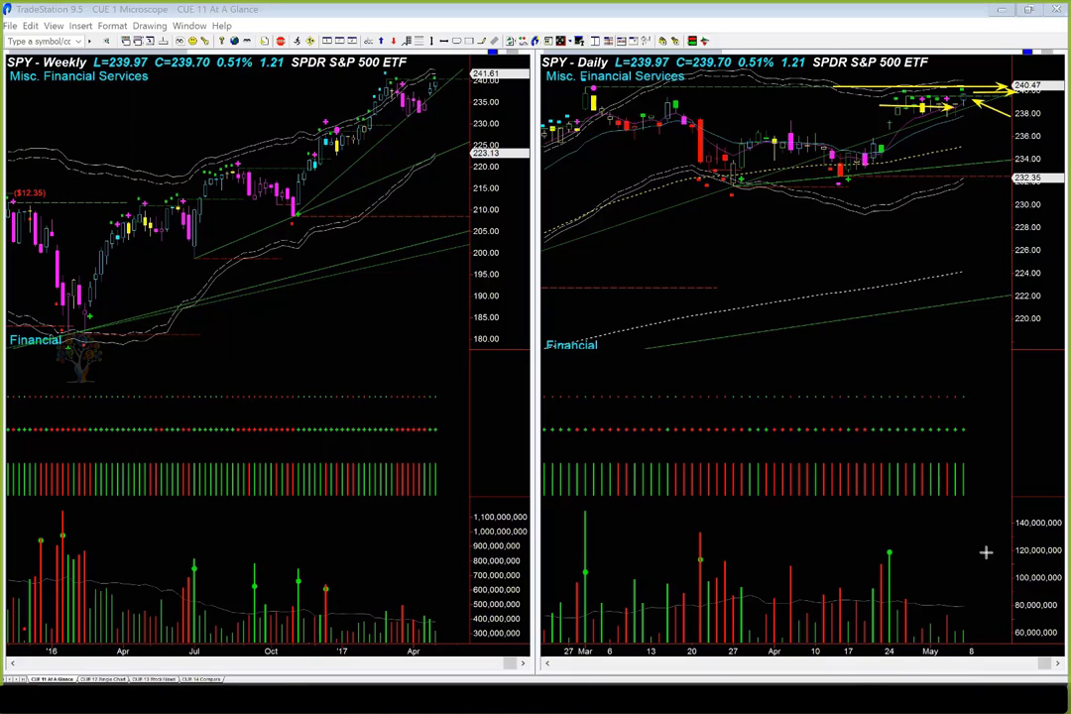
pyautogui.moveTo(998, 156); pyautogui.dragTo(967, 103)
pyautogui.moveTo(979, 567); pyautogui.dragTo(965, 608)
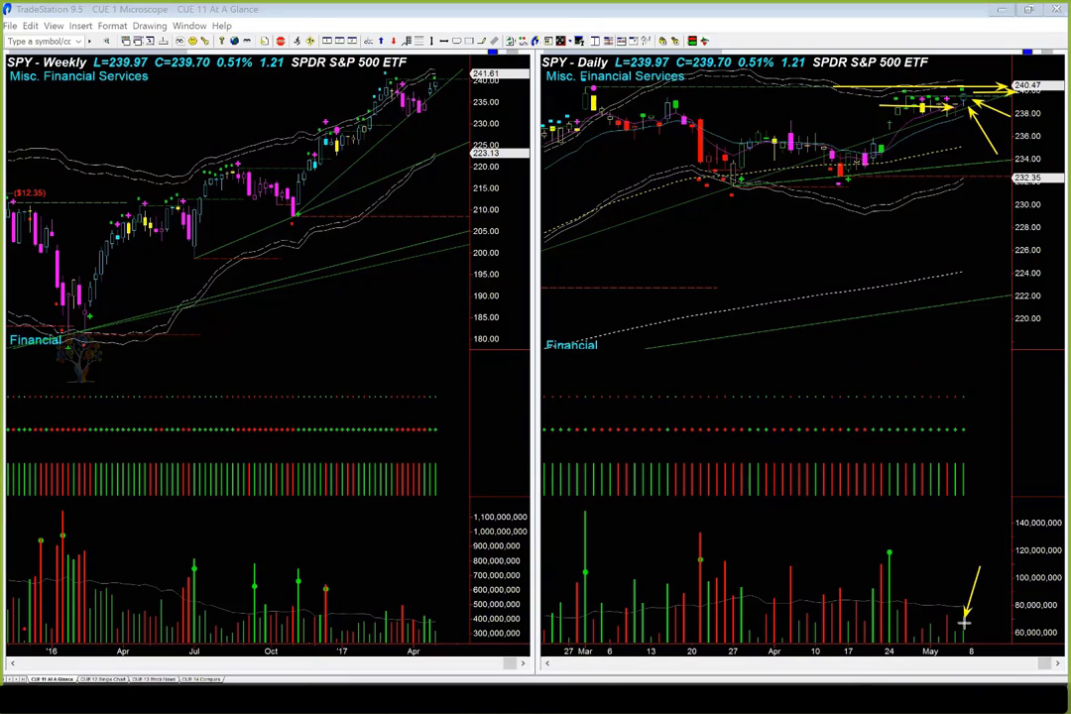
# - Mark the latest SPY weekly candles and weekly high level, plus the top daily candle
pyautogui.moveTo(459, 119); pyautogui.dragTo(436, 93)
pyautogui.moveTo(406, 74); pyautogui.dragTo(437, 74)
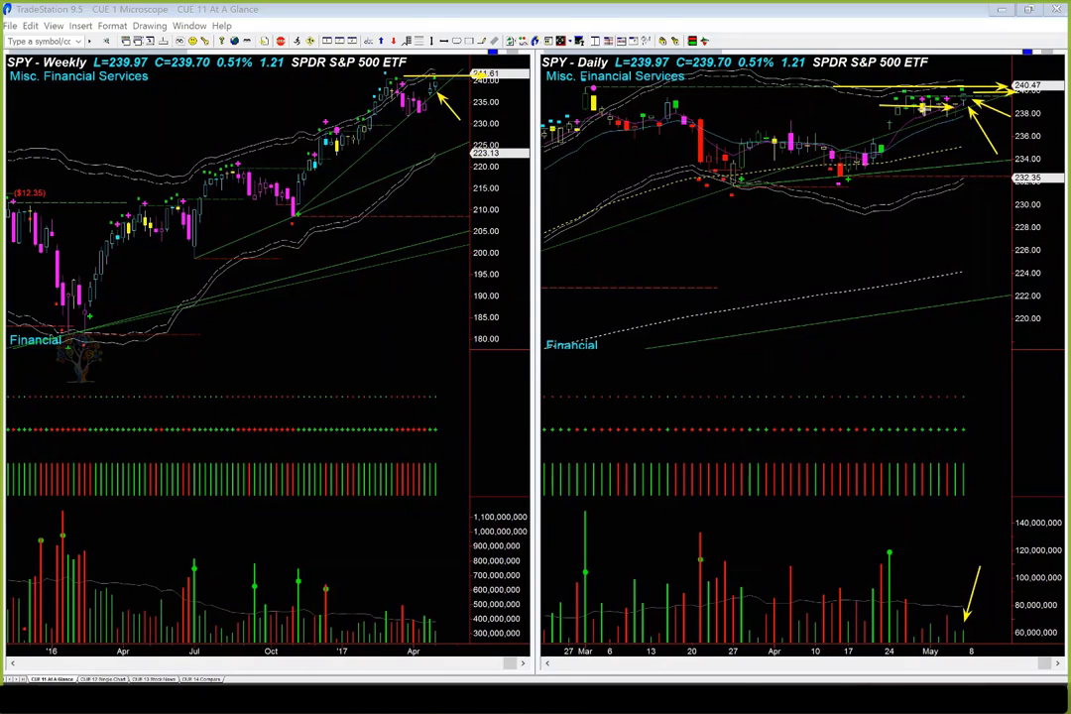
pyautogui.moveTo(980, 62); pyautogui.dragTo(964, 90)
# - Redraw arrows and a horizontal line along the SPY daily highs, then clear the drawings
pyautogui.press('e')
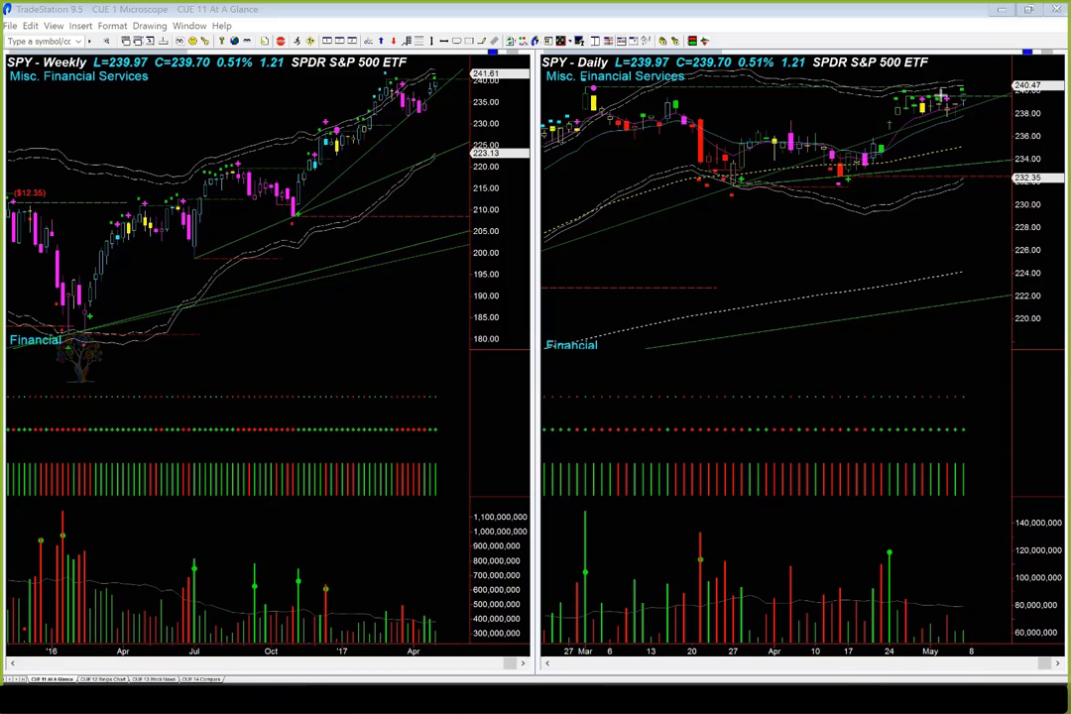
pyautogui.moveTo(942, 98); pyautogui.dragTo(964, 68)
pyautogui.moveTo(861, 86)
pyautogui.mouseDown()
pyautogui.moveTo(968, 81)
pyautogui.moveTo(979, 97)
pyautogui.mouseUp()
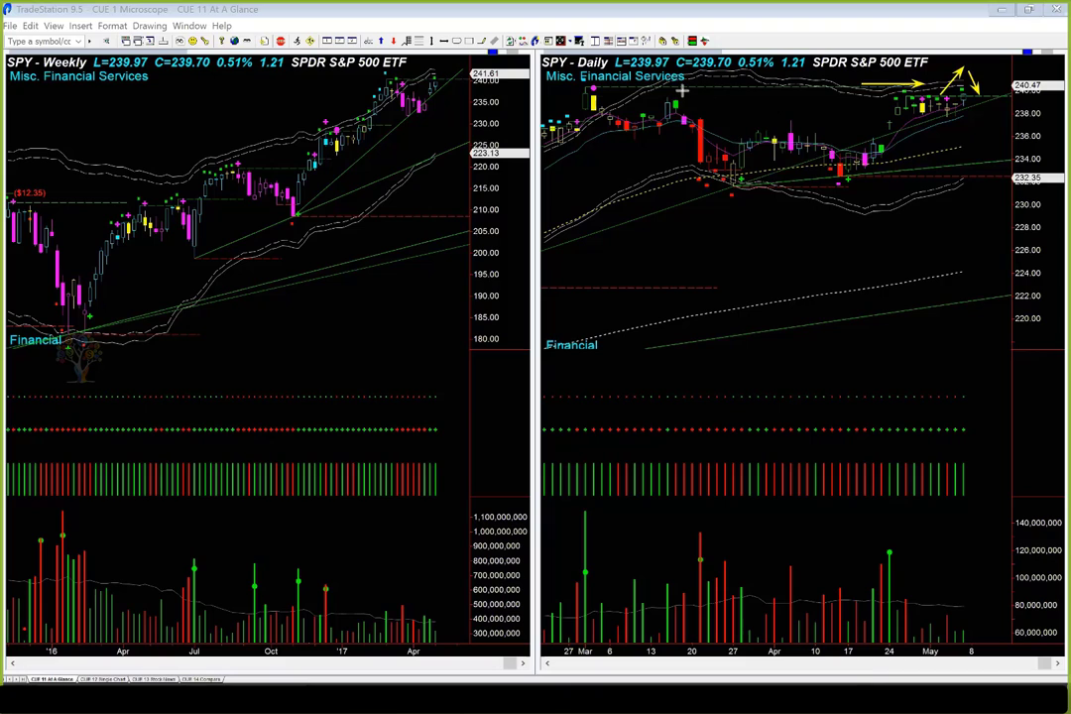
pyautogui.moveTo(695, 90); pyautogui.dragTo(960, 91)
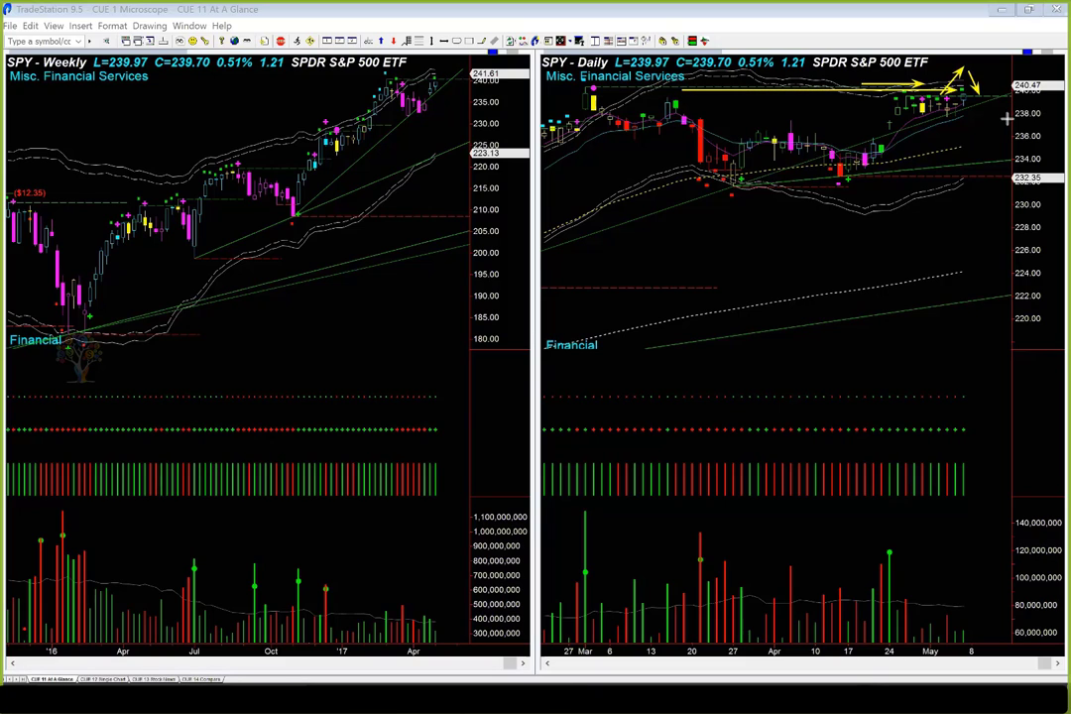
pyautogui.press('Escape')
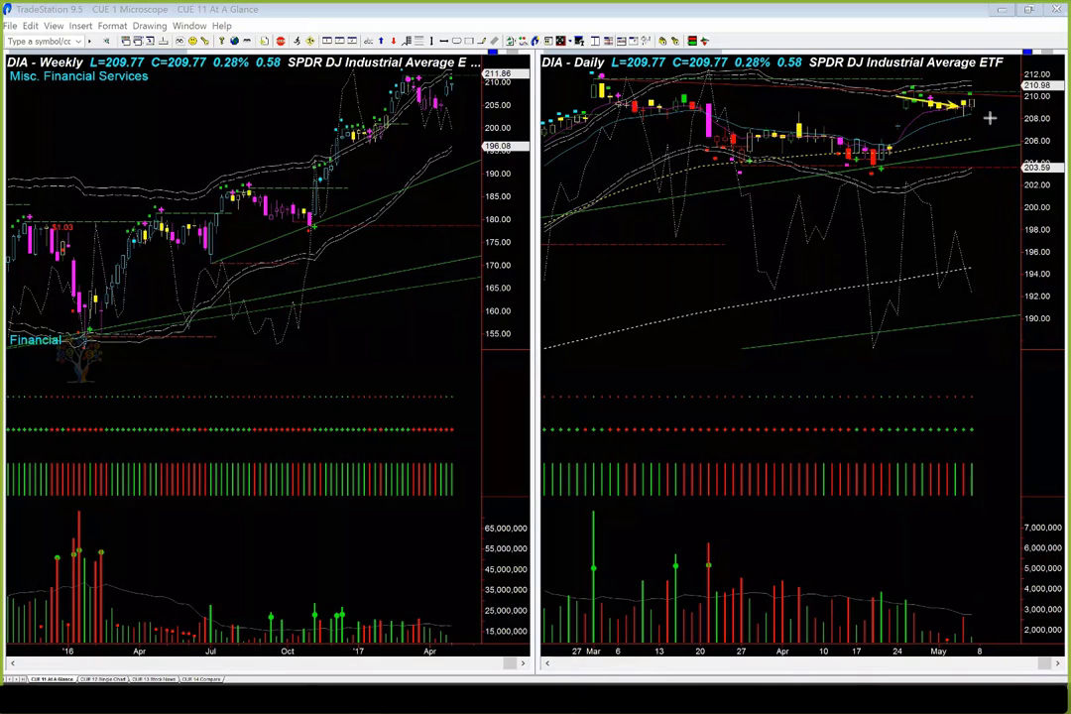
# - Draw yellow arrows across the latest DIA daily candles near 210–211 and one pointing toward lower prices
pyautogui.moveTo(899, 96); pyautogui.dragTo(977, 103)
pyautogui.moveTo(920, 88); pyautogui.dragTo(944, 87)
pyautogui.click(992, 79)
pyautogui.moveTo(993, 79); pyautogui.dragTo(1002, 79)
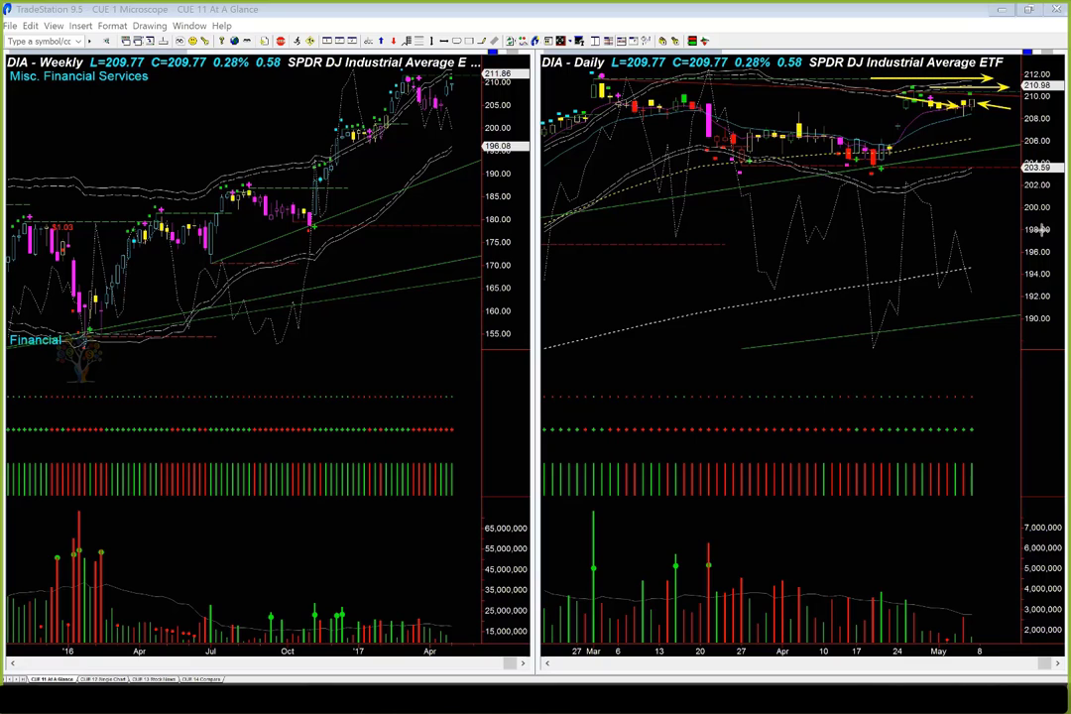
pyautogui.moveTo(923, 192); pyautogui.dragTo(1000, 270)
# - Mark the last DIA daily volume bar, latest weekly candle and weekly highs near 211.86
pyautogui.moveTo(988, 567); pyautogui.dragTo(975, 619)
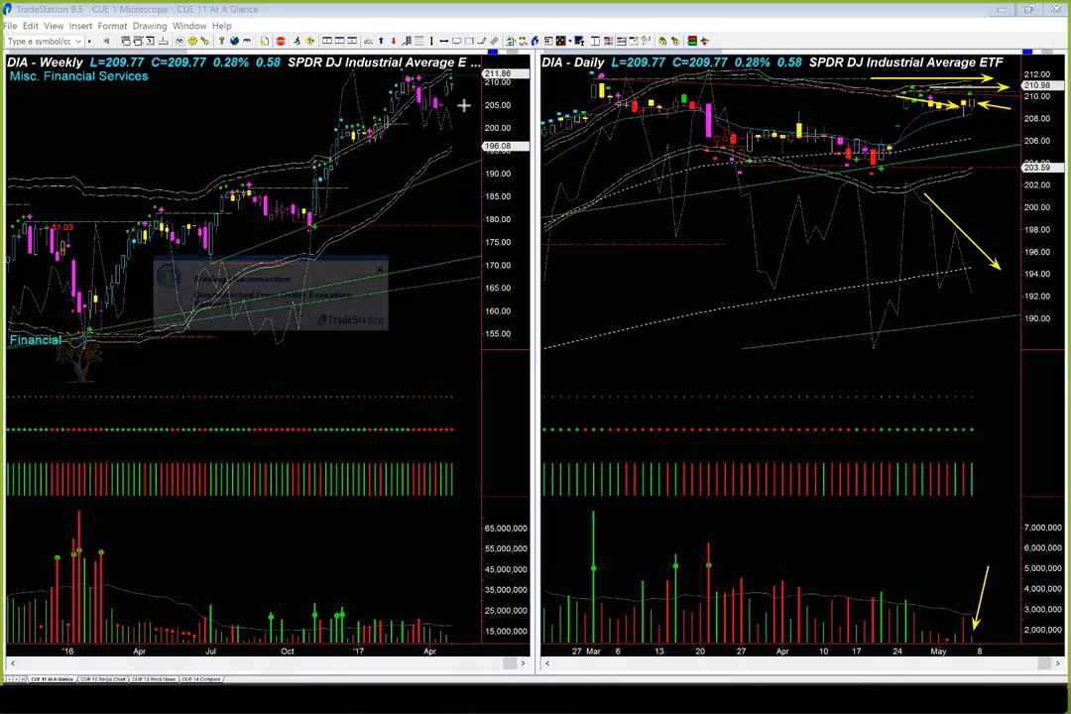
pyautogui.moveTo(476, 105); pyautogui.dragTo(456, 87)
pyautogui.moveTo(373, 74); pyautogui.dragTo(480, 75)
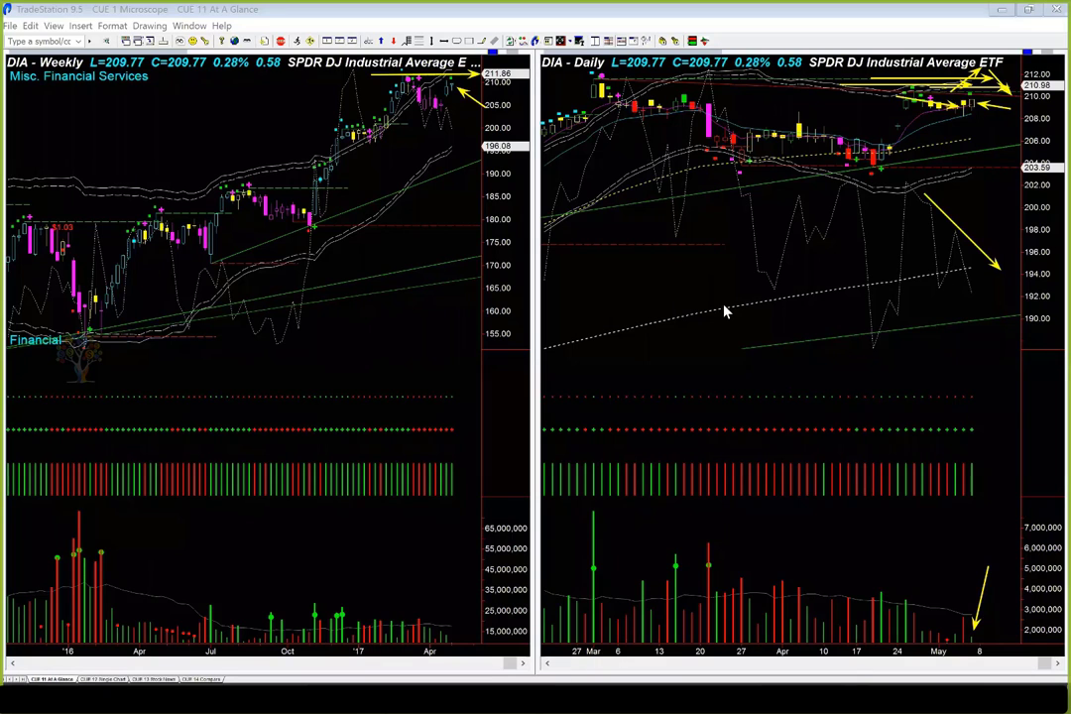
# - Clear the DIA arrows, load QQQ, and draw an arrow down from the latest daily bars
pyautogui.press('Escape')
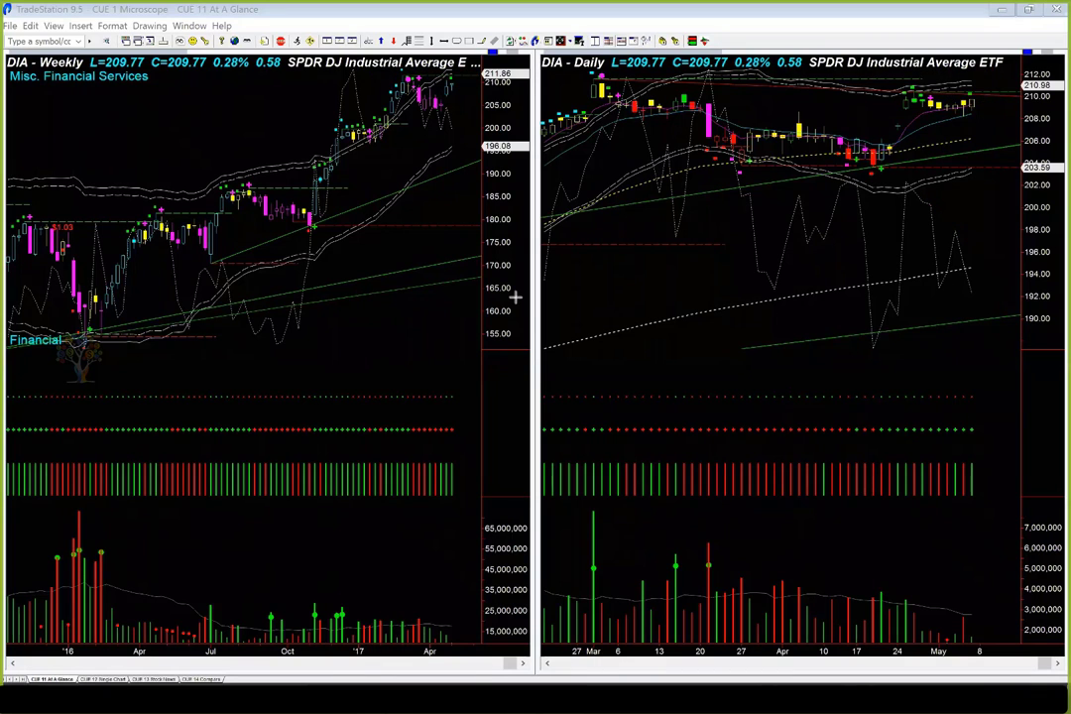
pyautogui.write('qqq')
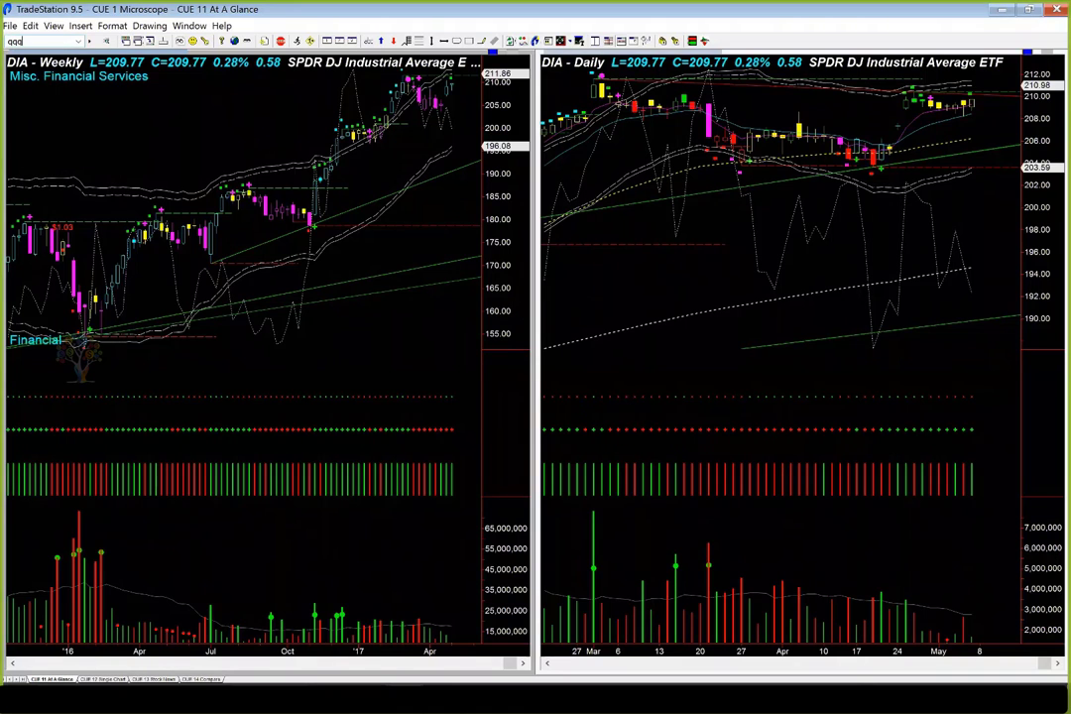
pyautogui.press('Return')
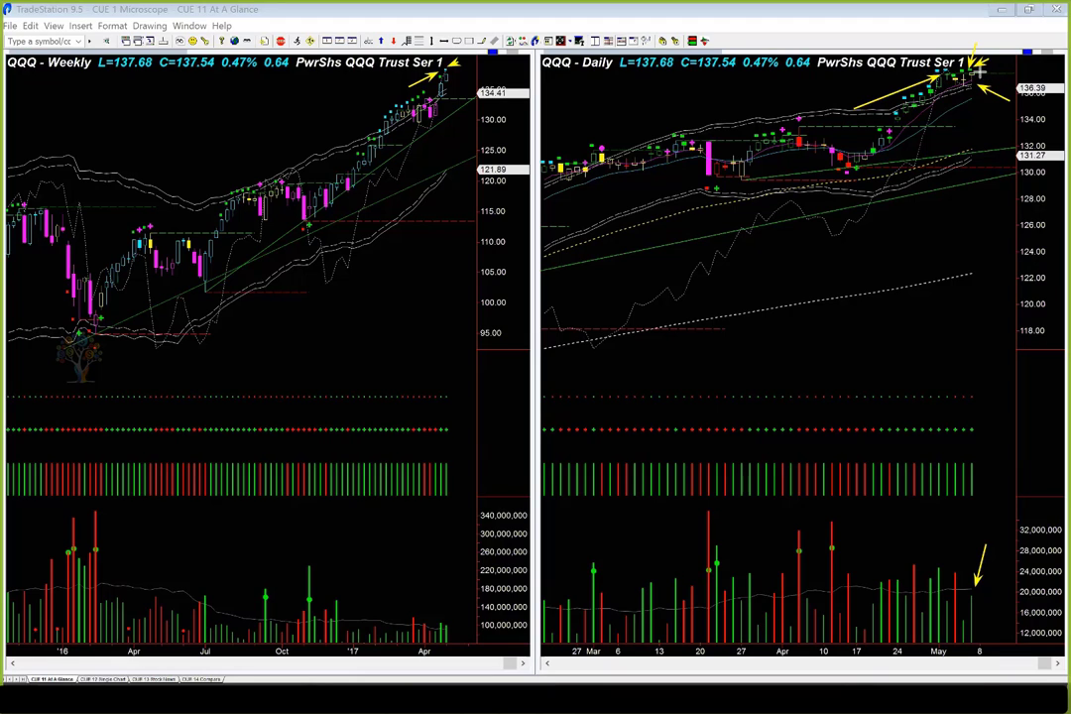
pyautogui.moveTo(978, 71)
pyautogui.mouseDown()
pyautogui.moveTo(1002, 117)
pyautogui.moveTo(1022, 86)
pyautogui.mouseUp()
# - Clear the QQQ arrows and draw another from the latest daily bars toward 134
pyautogui.press('Escape')
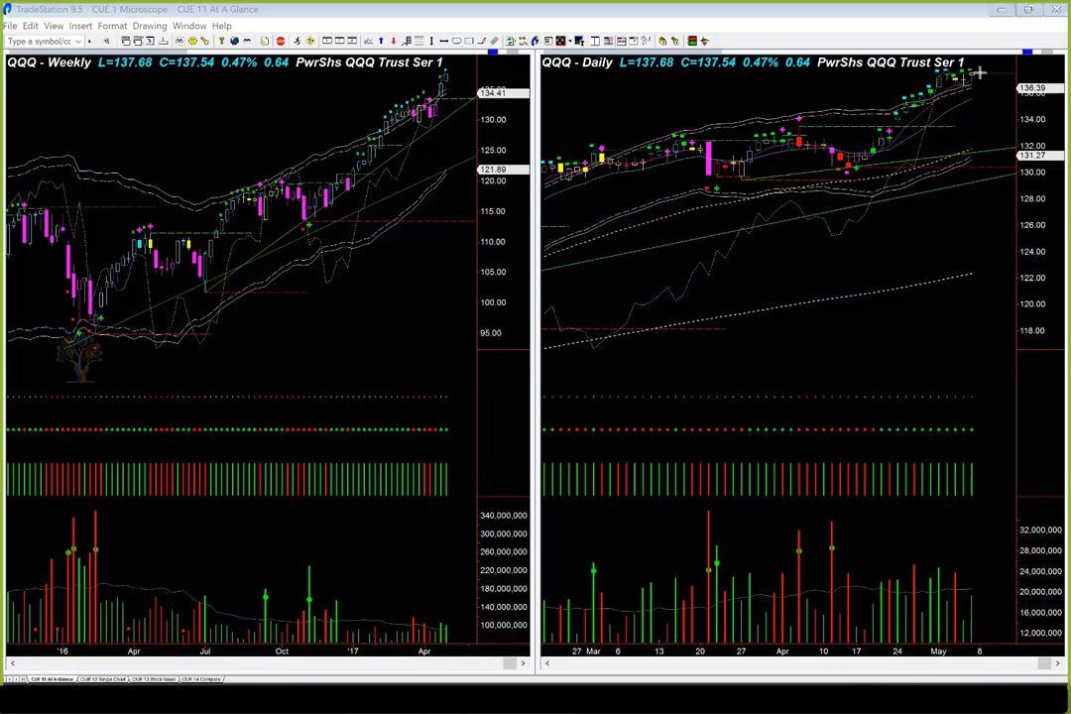
pyautogui.moveTo(979, 72); pyautogui.dragTo(1022, 103)
# - Switch to Broad Market Internal.jpg and arrow the Nasdaq and NYSE Composite weekly titles
pyautogui.hotkey('alt', 'Tab')
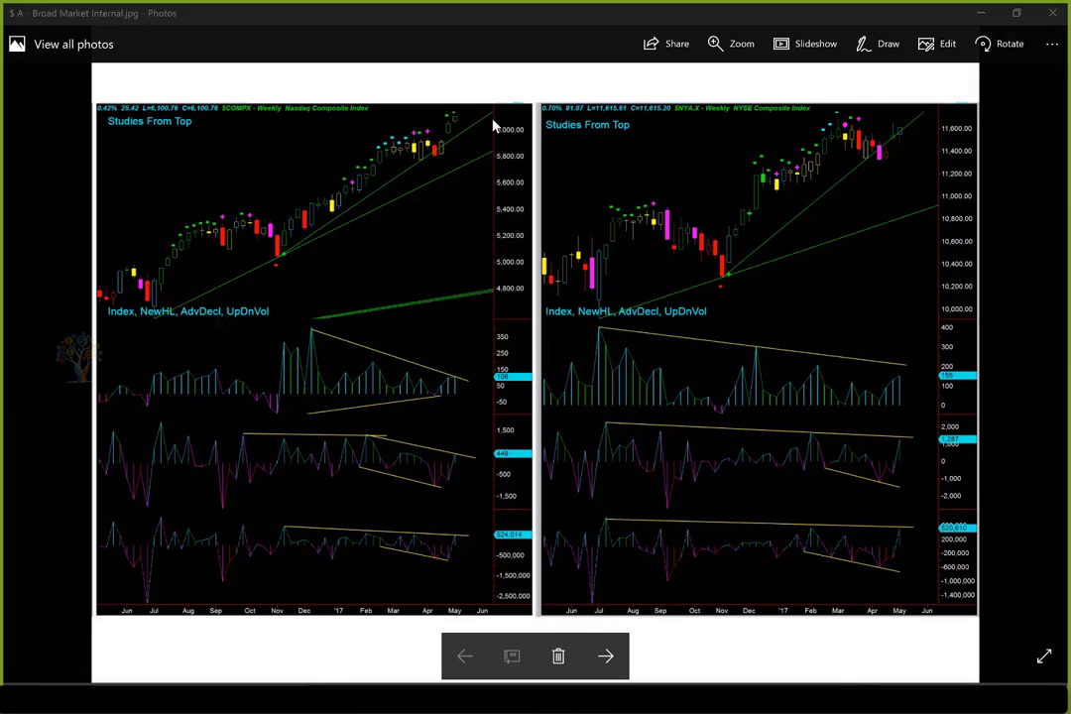
pyautogui.moveTo(216, 158); pyautogui.dragTo(294, 117)
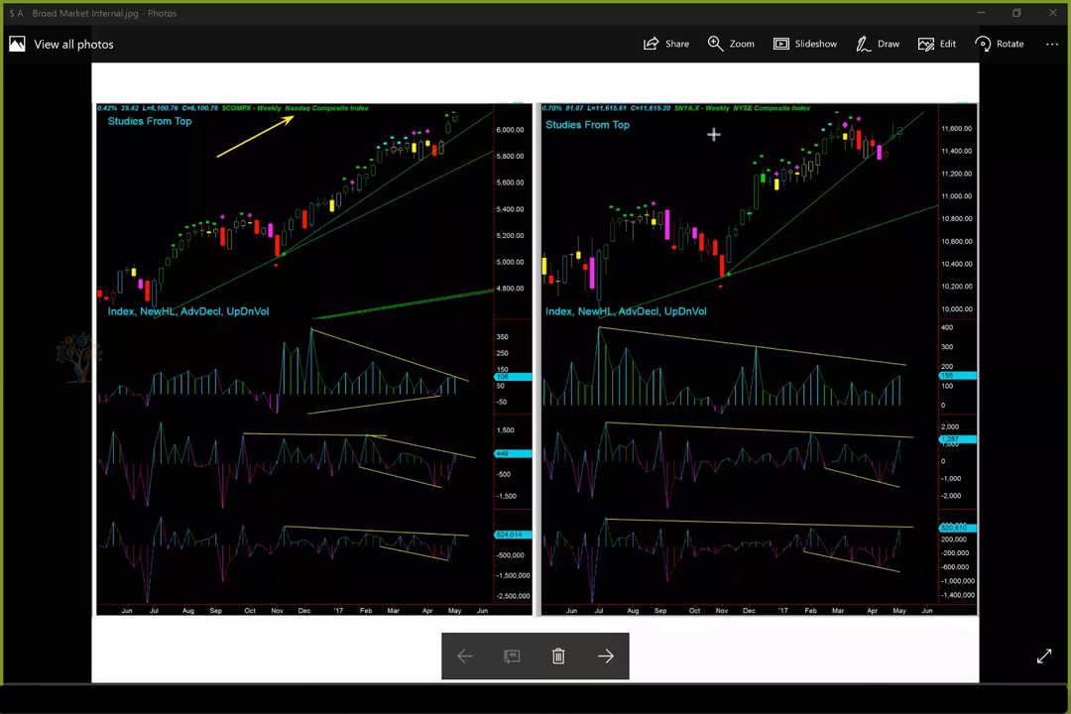
pyautogui.moveTo(713, 134); pyautogui.dragTo(742, 113)
pyautogui.moveTo(229, 124); pyautogui.dragTo(272, 108)
pyautogui.moveTo(682, 127); pyautogui.dragTo(710, 112)
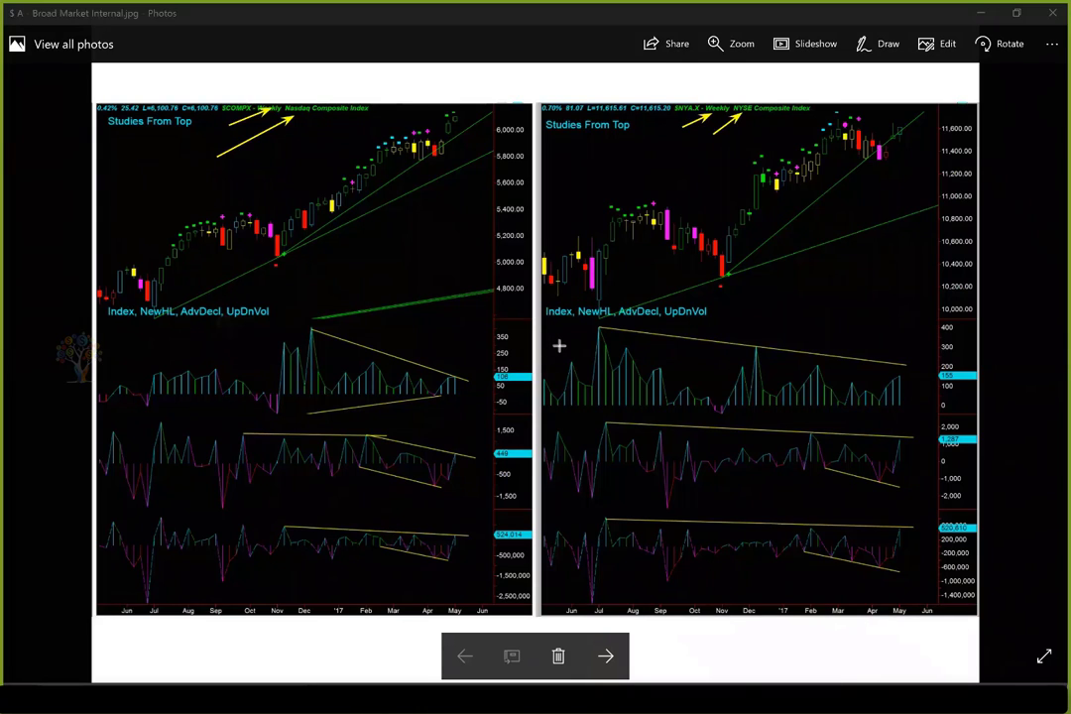
# - Mark the NewHL, AdvDecl and UpDnVol labels and both price uptrends with yellow arrows
pyautogui.moveTo(559, 345); pyautogui.dragTo(586, 322)
pyautogui.moveTo(641, 277); pyautogui.dragTo(627, 302)
pyautogui.moveTo(673, 286); pyautogui.dragTo(670, 302)
pyautogui.moveTo(331, 245); pyautogui.dragTo(497, 131)
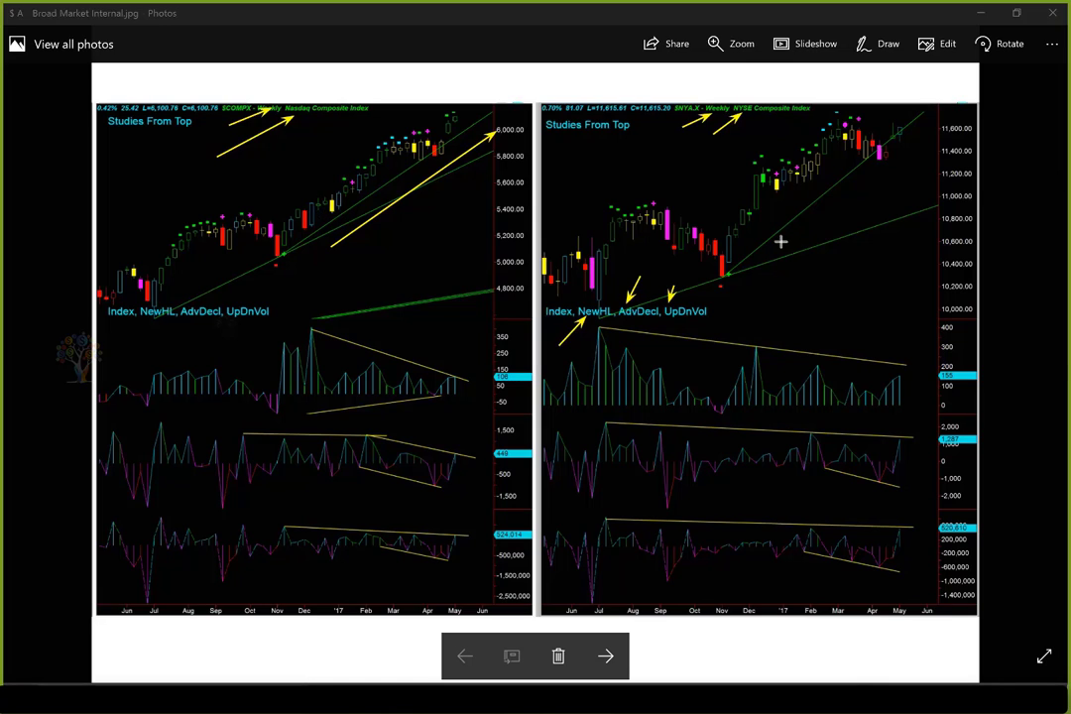
pyautogui.moveTo(781, 240); pyautogui.dragTo(914, 146)
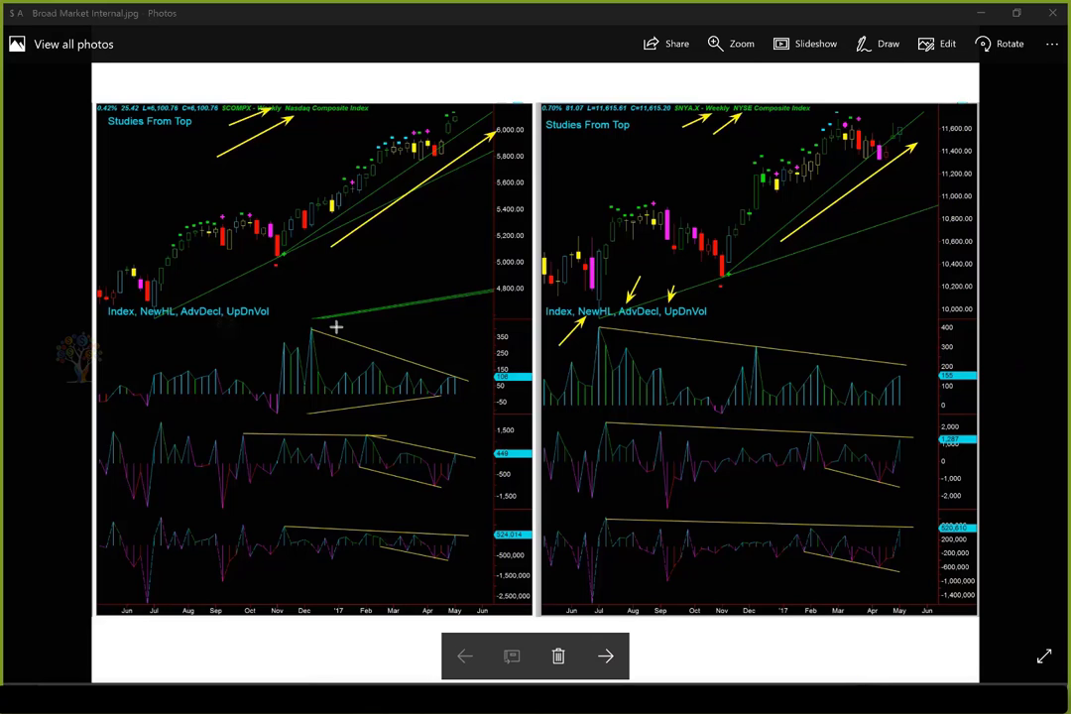
# - Draw yellow arrows along the falling trendlines in each Nasdaq and NYSE indicator panel
pyautogui.moveTo(336, 328); pyautogui.dragTo(389, 349)
pyautogui.moveTo(477, 378); pyautogui.dragTo(475, 378)
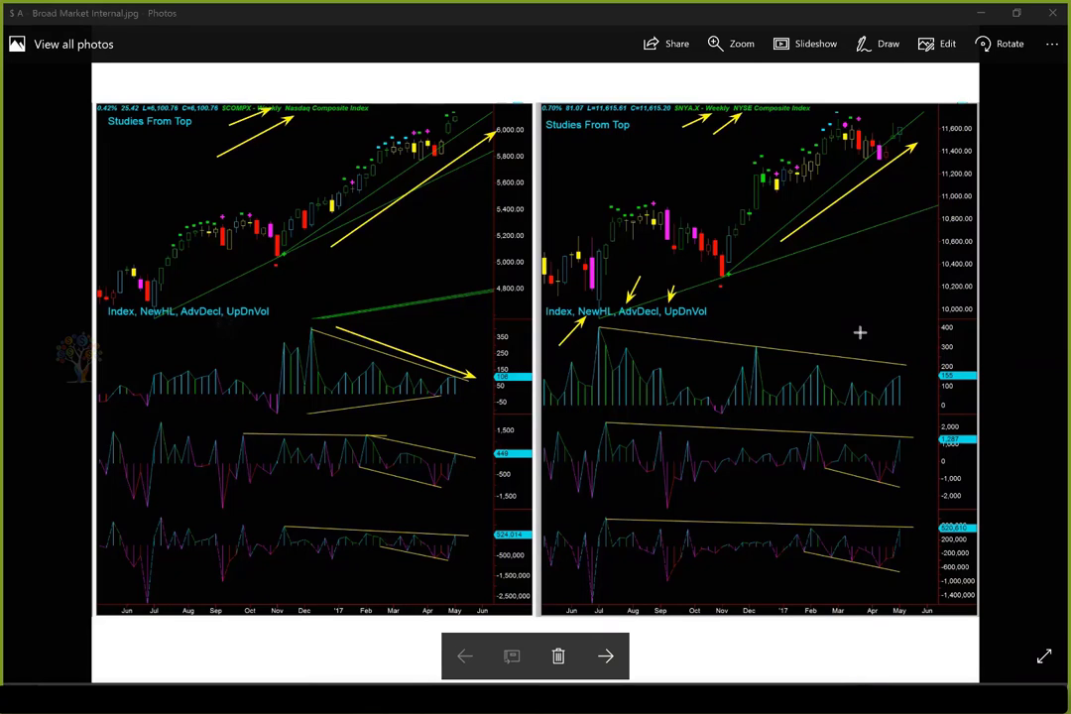
pyautogui.moveTo(699, 336); pyautogui.dragTo(895, 353)
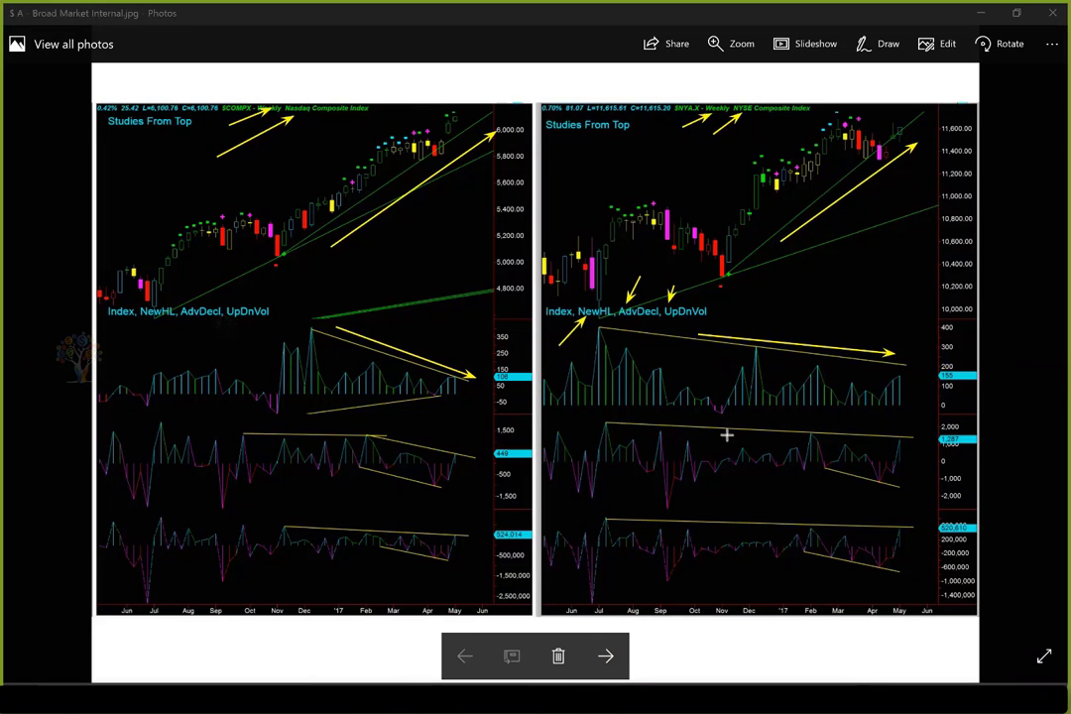
pyautogui.moveTo(671, 421); pyautogui.dragTo(916, 432)
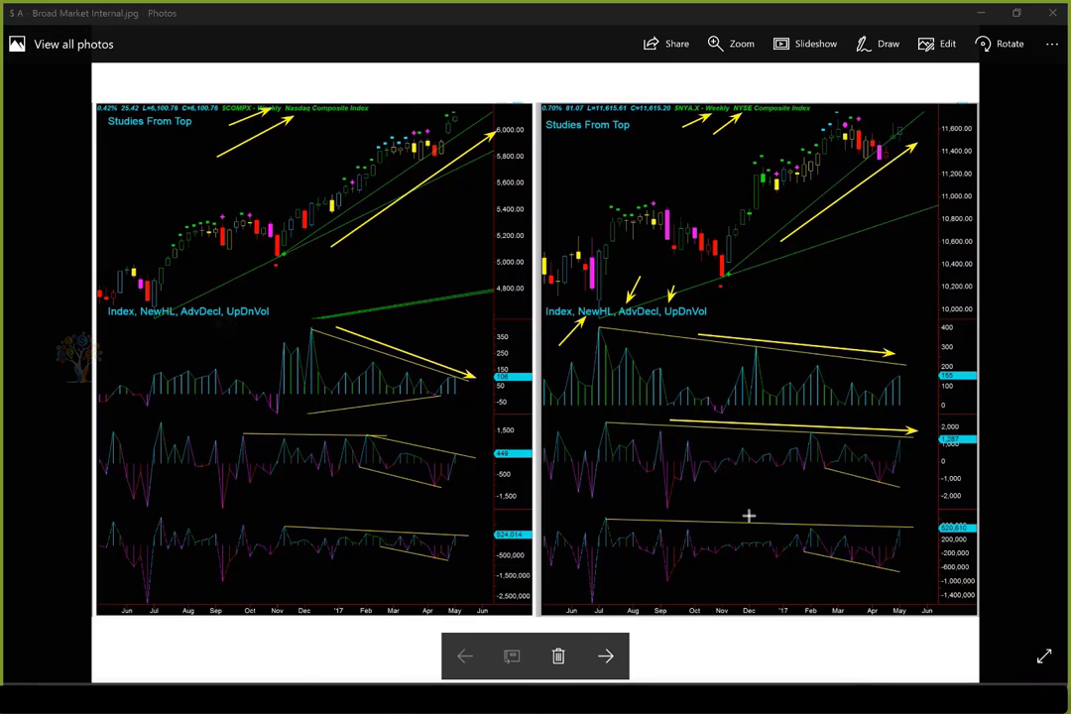
pyautogui.moveTo(718, 516); pyautogui.dragTo(731, 516)
pyautogui.moveTo(842, 516); pyautogui.dragTo(897, 517)
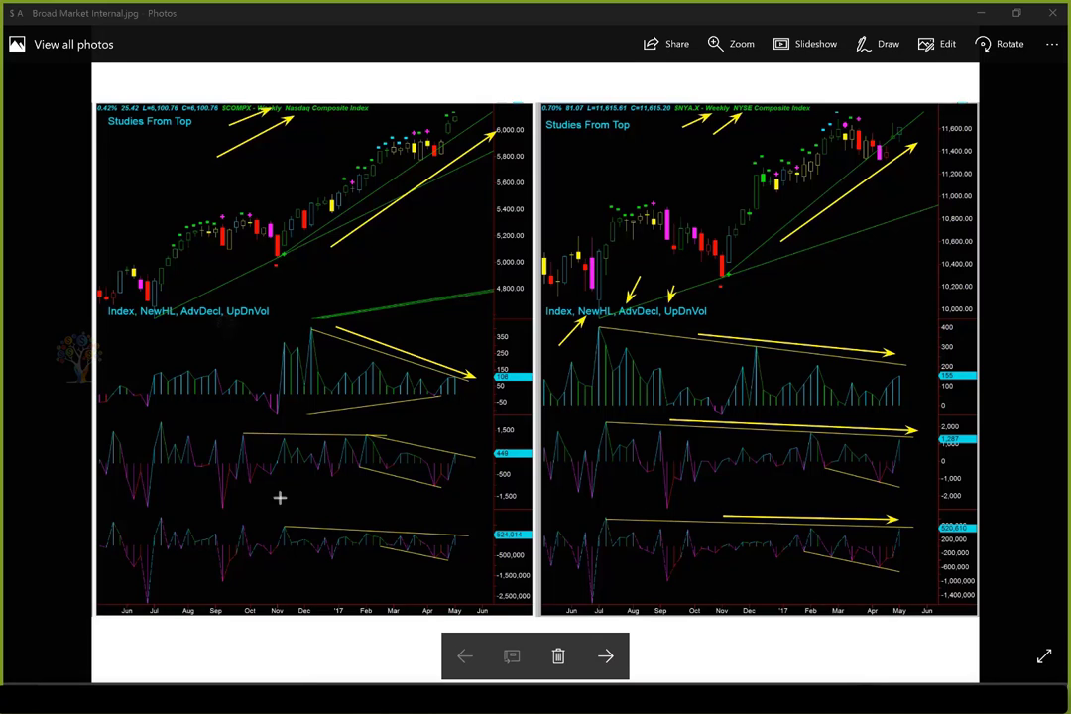
pyautogui.moveTo(302, 522); pyautogui.dragTo(466, 528)
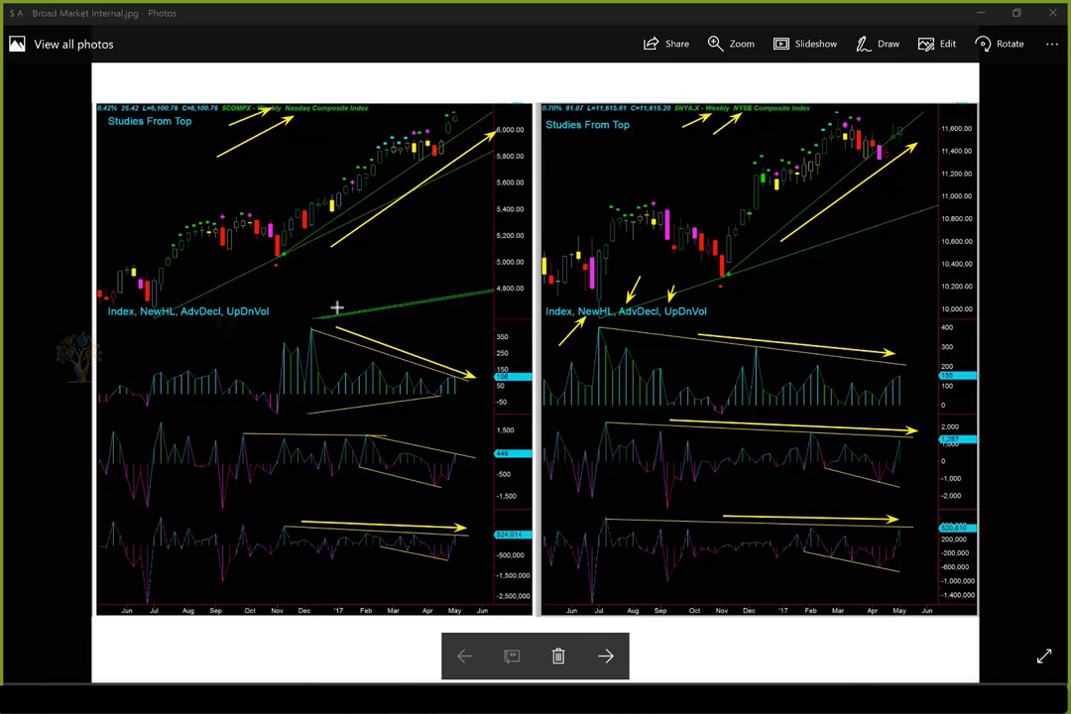
# - Point arrows at the earlier indicator peaks and the latest Nasdaq and NYSE candles
pyautogui.moveTo(341, 289); pyautogui.dragTo(312, 323)
pyautogui.moveTo(313, 498); pyautogui.dragTo(296, 515)
pyautogui.moveTo(727, 297); pyautogui.dragTo(614, 323)
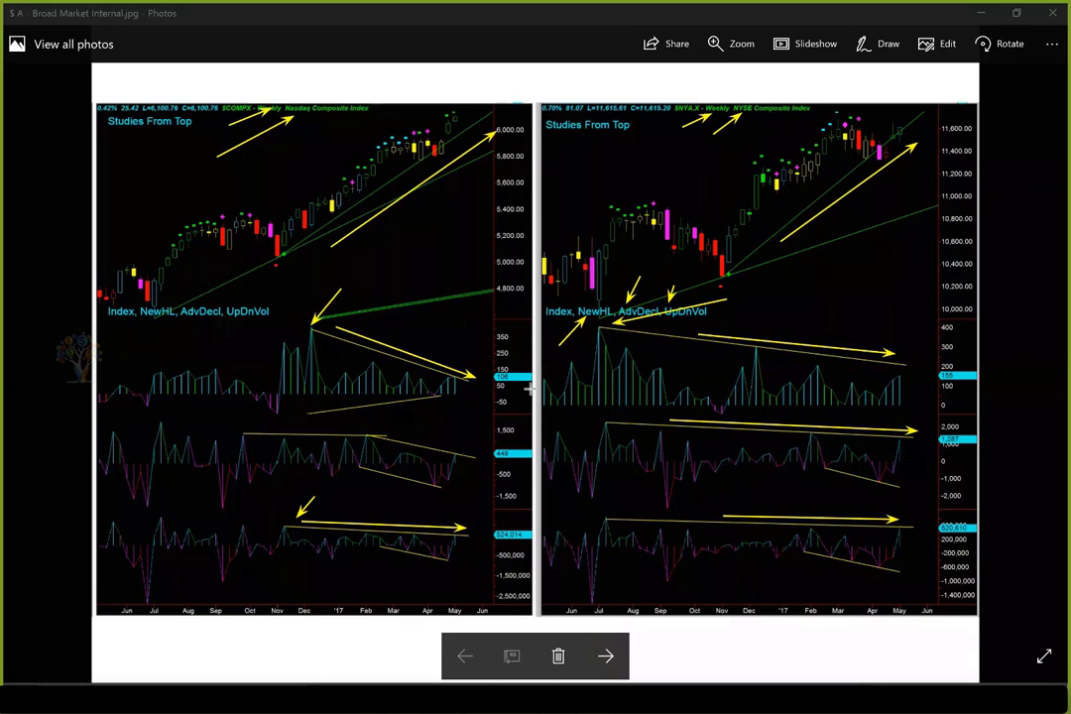
pyautogui.moveTo(493, 120); pyautogui.dragTo(457, 115)
pyautogui.moveTo(936, 130); pyautogui.dragTo(903, 136)
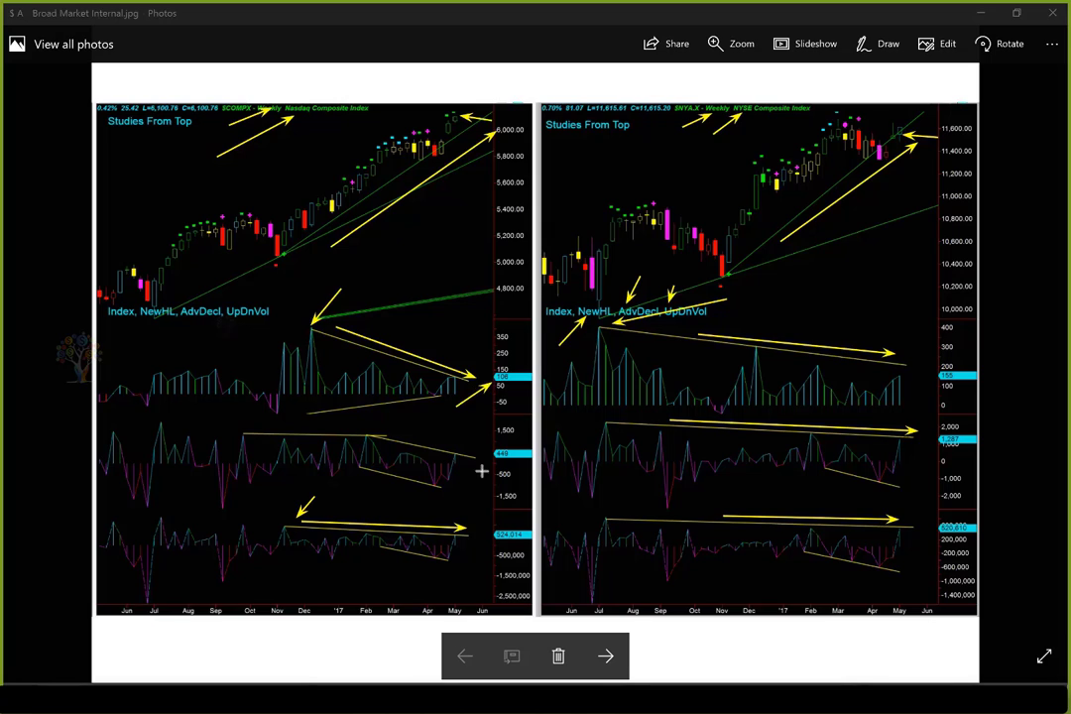
# - Point arrows up at the latest readings 449, 524,014, 520,610 and the NYSE top panel
pyautogui.moveTo(474, 488); pyautogui.dragTo(497, 454)
pyautogui.moveTo(454, 562); pyautogui.dragTo(471, 536)
pyautogui.moveTo(908, 541)
pyautogui.mouseDown()
pyautogui.moveTo(923, 517)
pyautogui.moveTo(919, 450)
pyautogui.mouseUp()
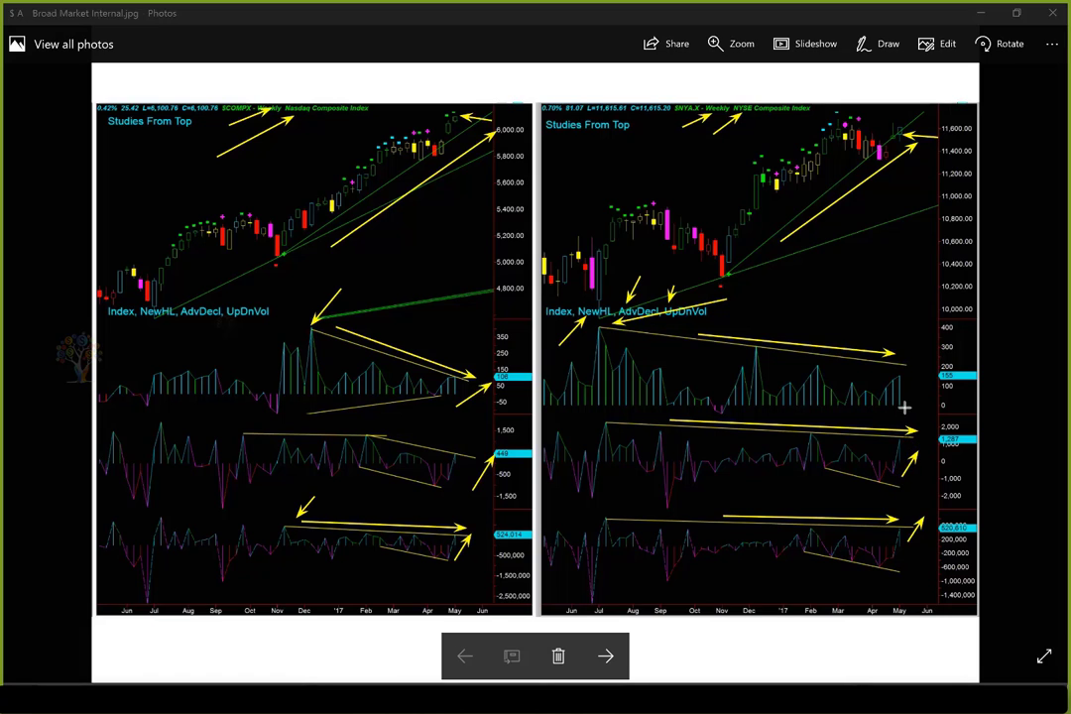
pyautogui.moveTo(904, 410); pyautogui.dragTo(911, 392)
# - Advance to the Sector Performance chart and draw yellow arrows at the Telecommunications Services bars, including +10 Days
pyautogui.press('Right')
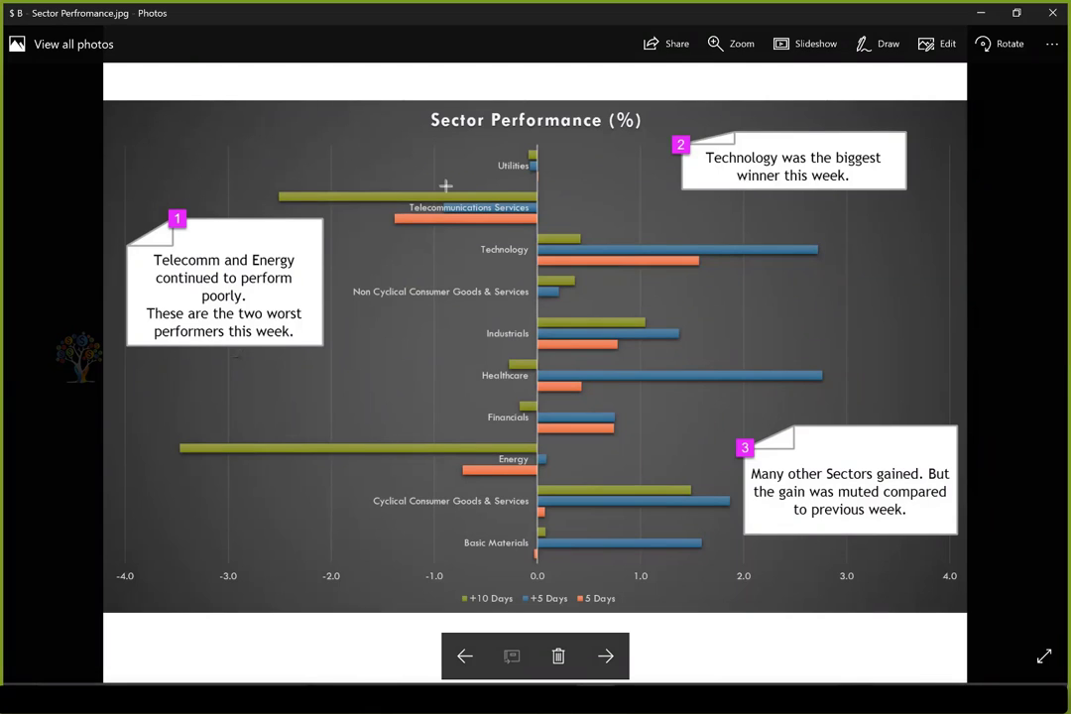
pyautogui.moveTo(374, 245)
pyautogui.mouseDown()
pyautogui.moveTo(400, 226)
pyautogui.moveTo(370, 212)
pyautogui.moveTo(409, 208)
pyautogui.mouseUp()
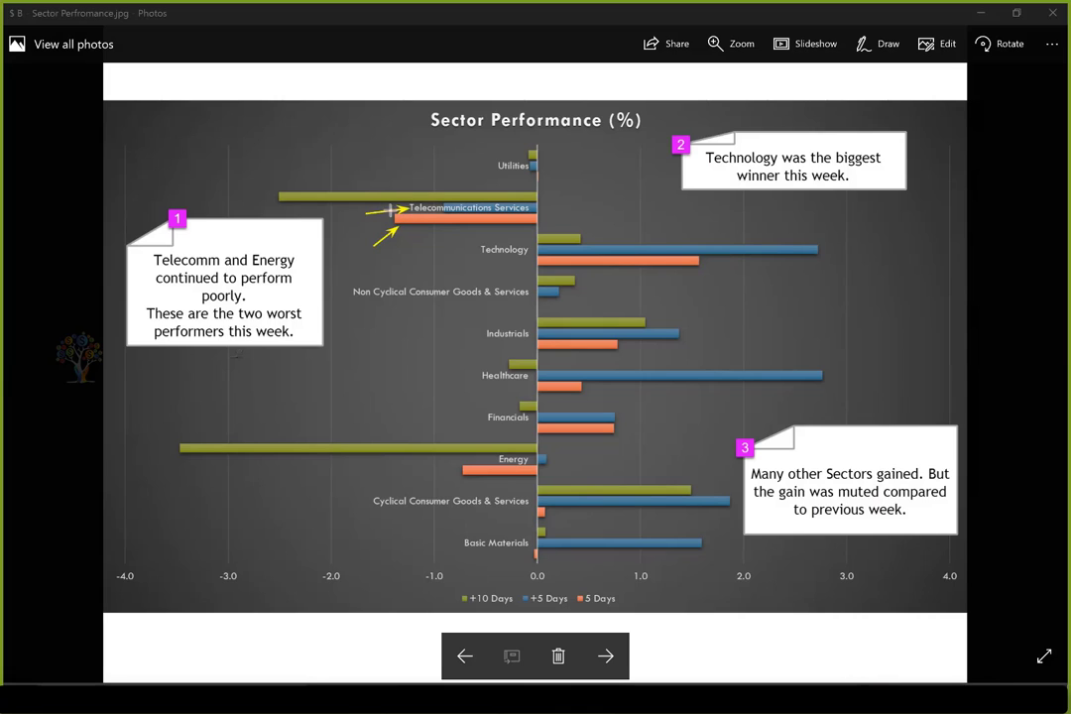
pyautogui.moveTo(320, 171); pyautogui.dragTo(350, 188)
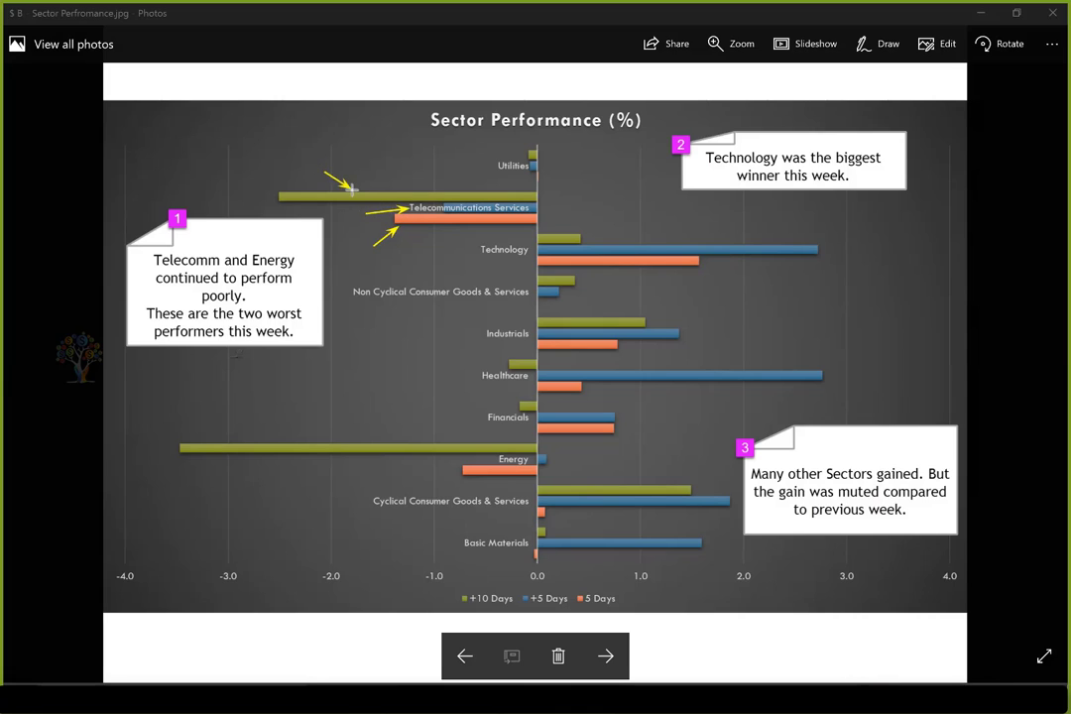